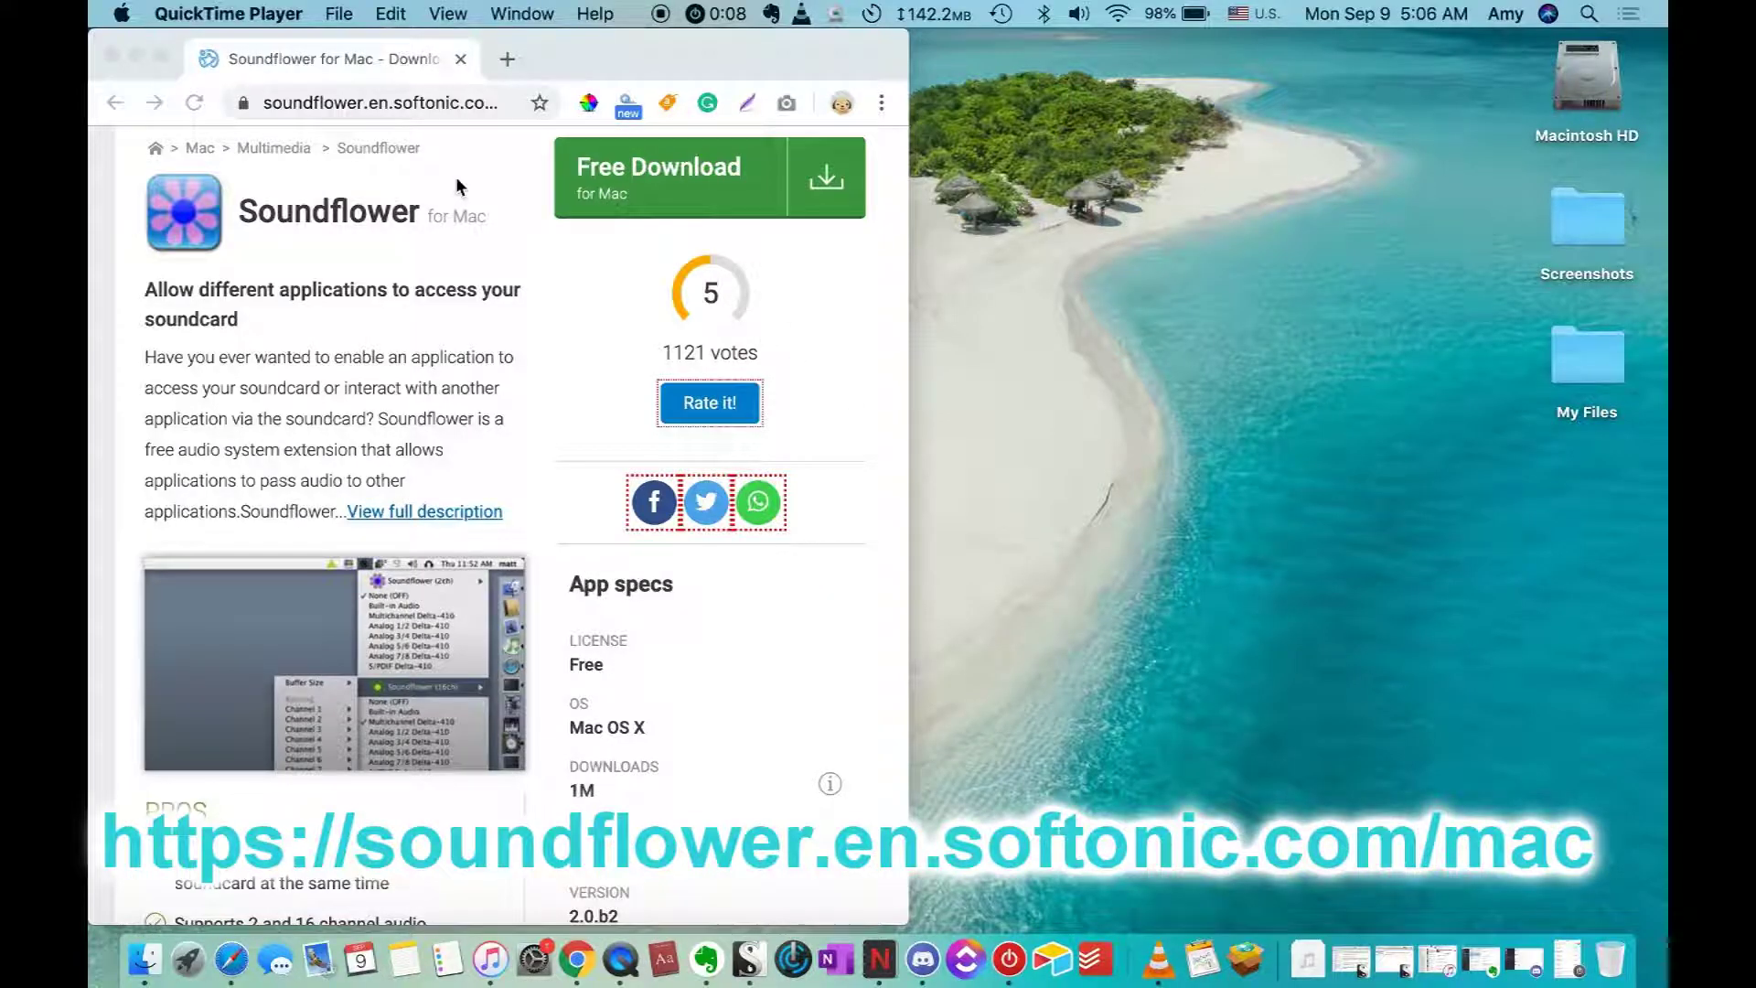
Step: Download Soundflower for Mac from its Softonic page, declining the Brave browser offer
left_click(350, 297)
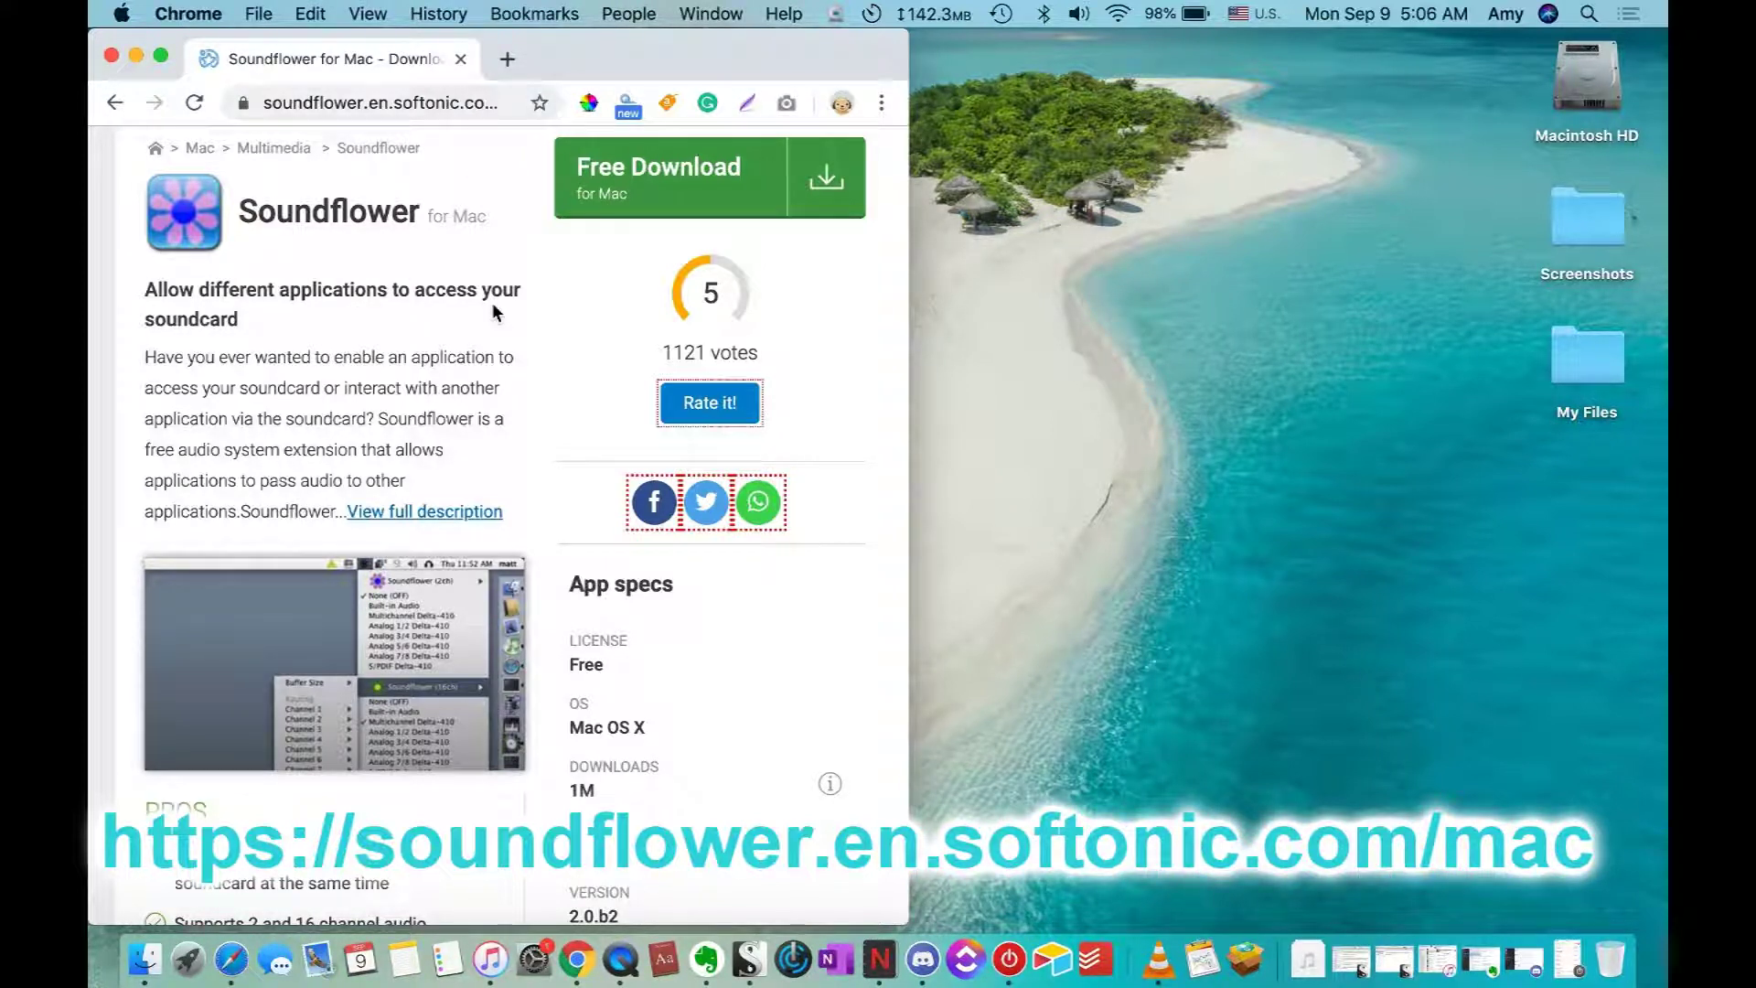
left_click(622, 183)
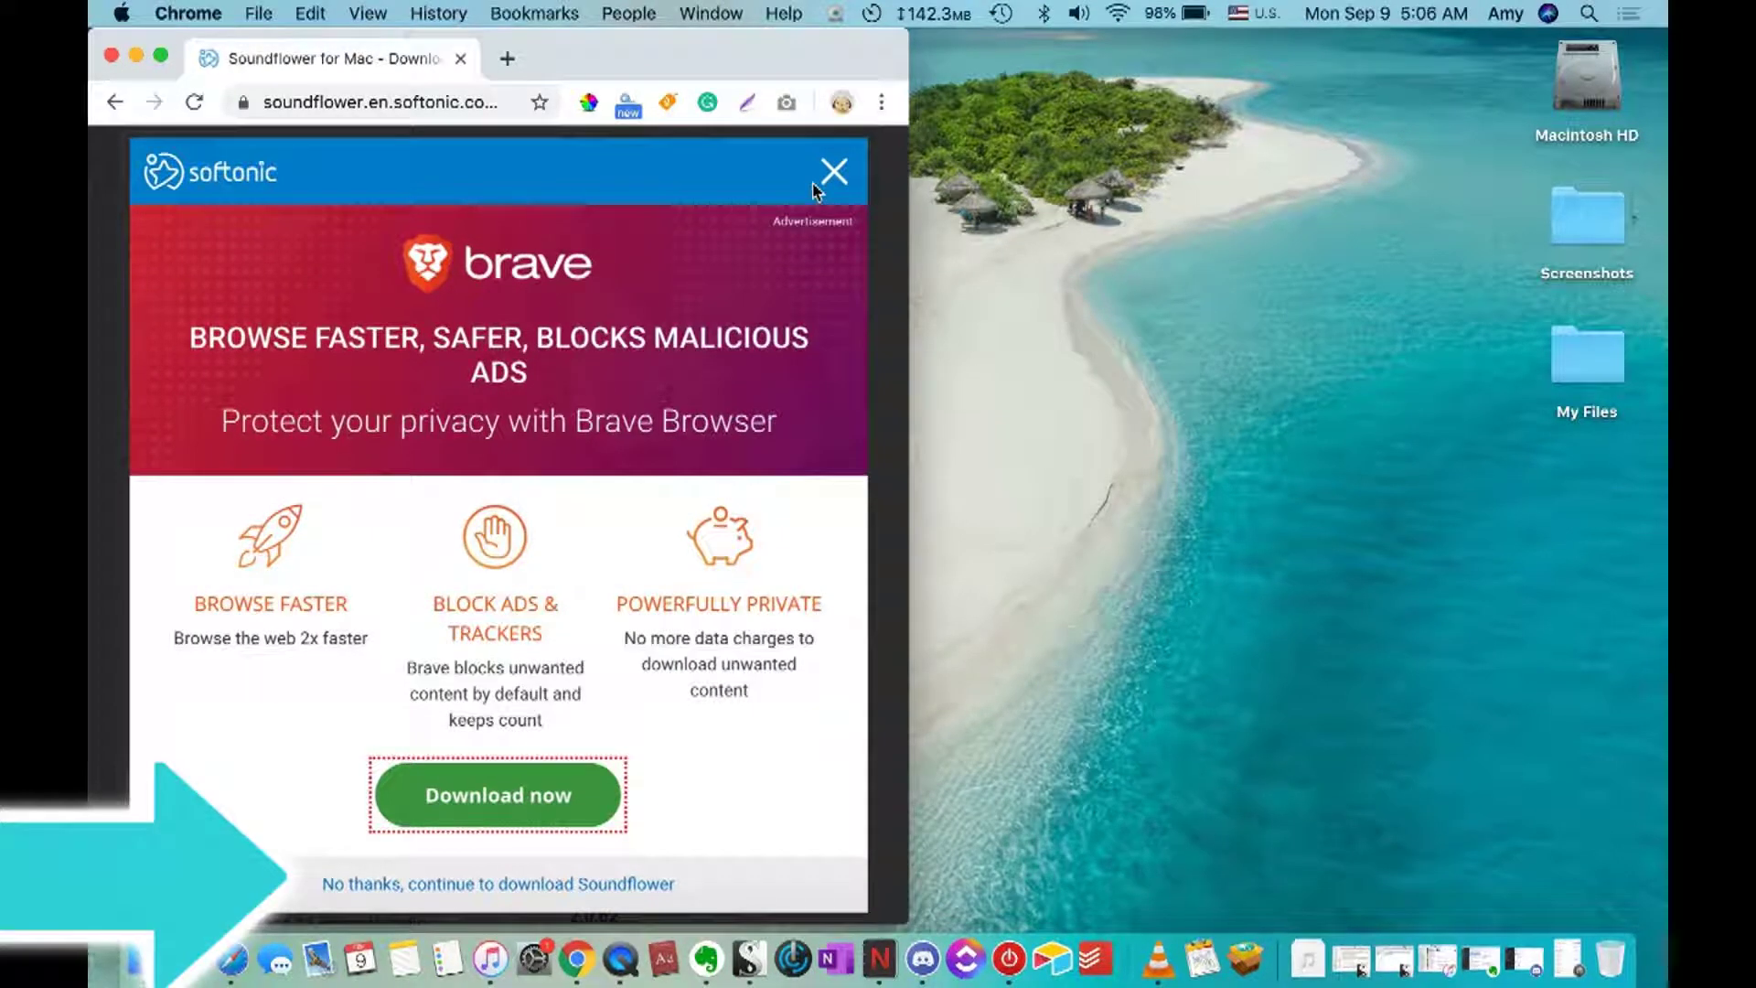
left_click(455, 886)
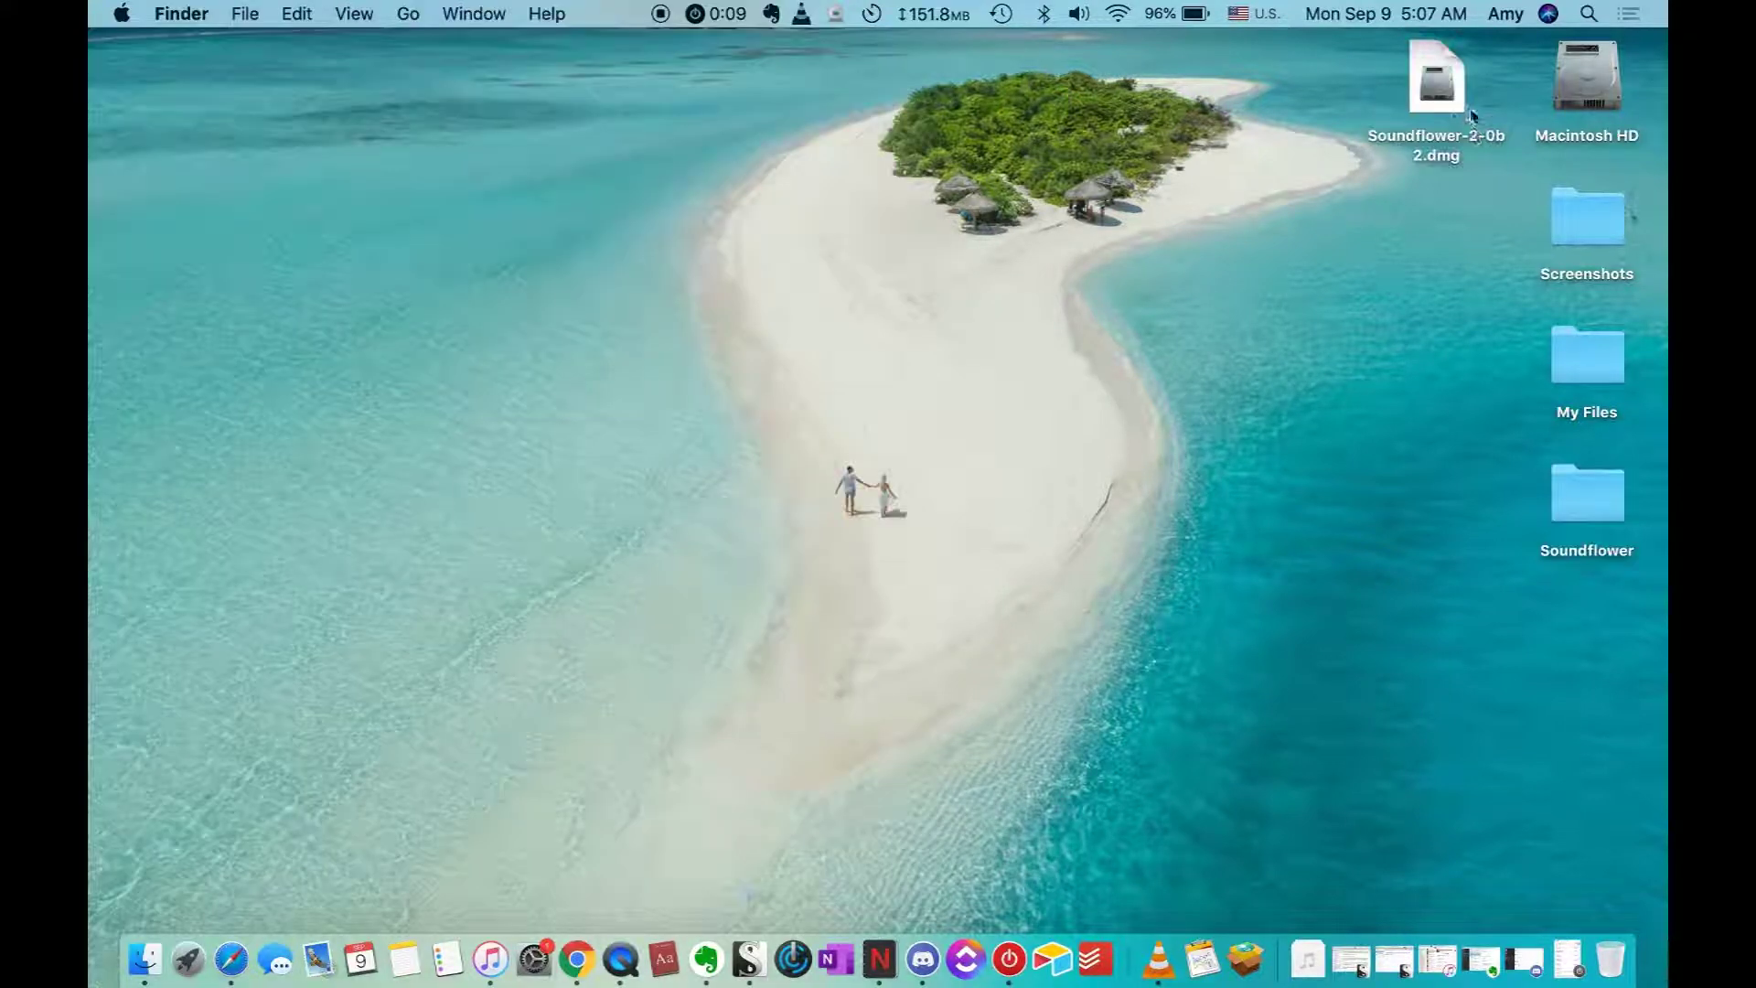
Step: Mount Soundflower-2-0b2.dmg from the desktop and try to open Soundflower.pkg, dismissing the security alert
left_click(1454, 107)
double_click(1454, 107)
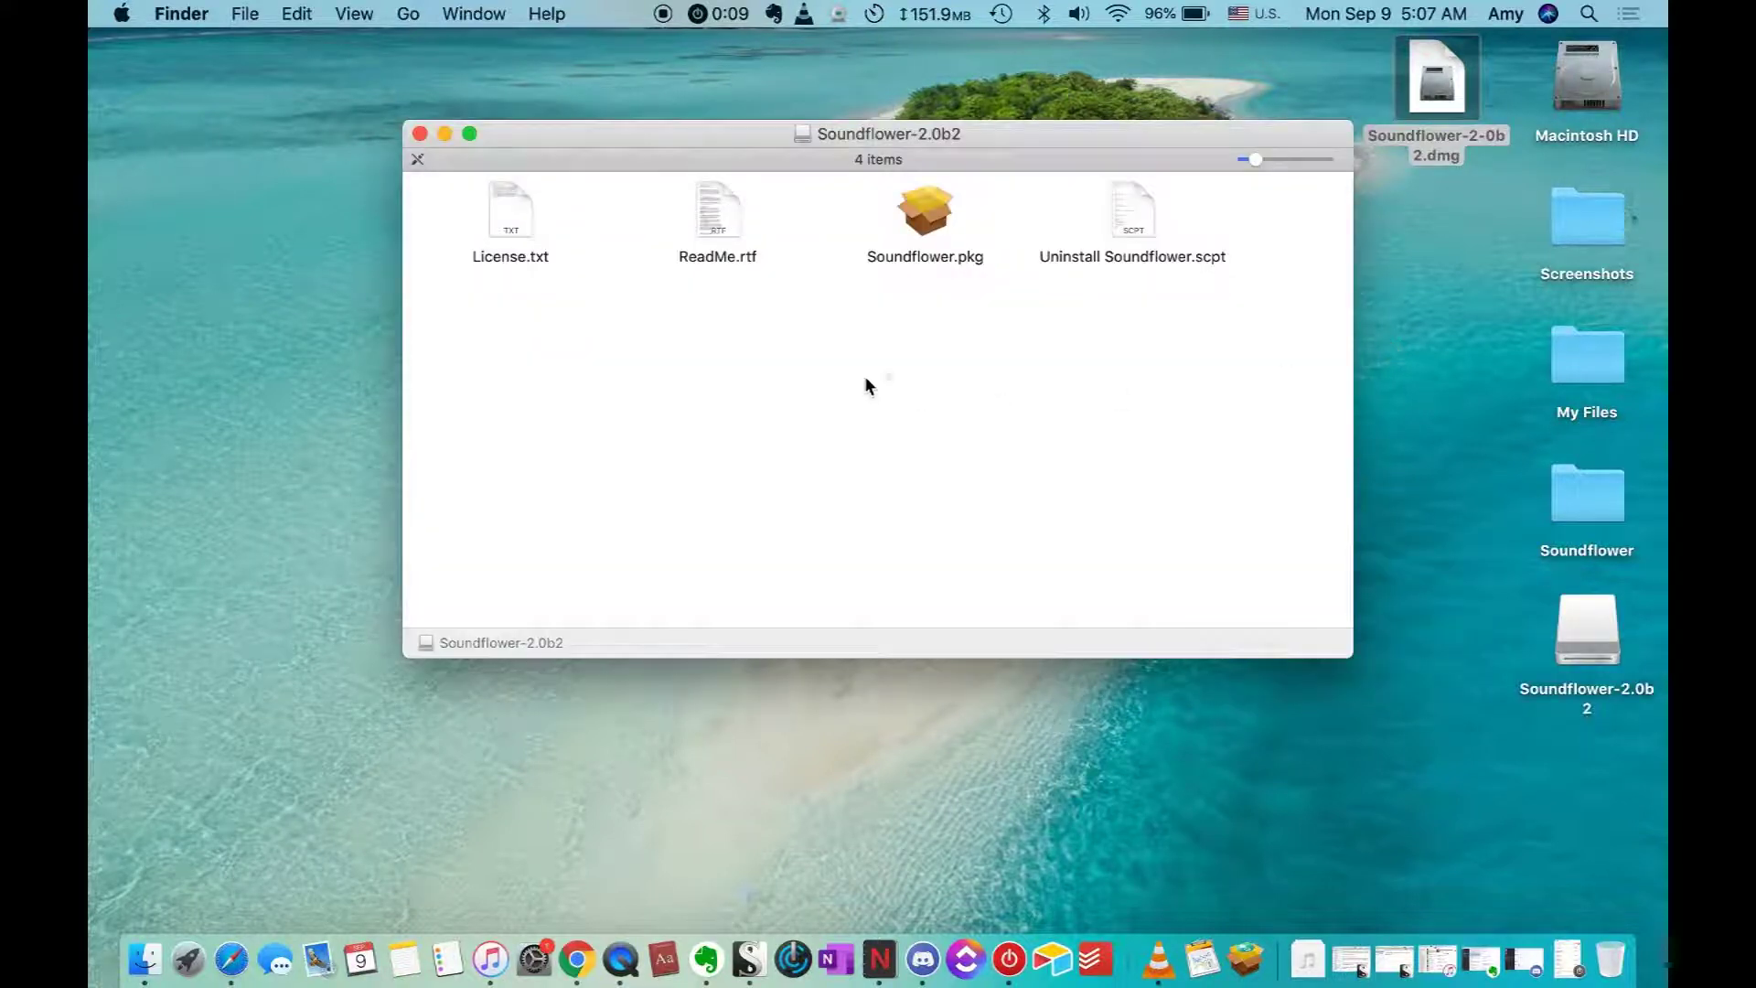
double_click(949, 242)
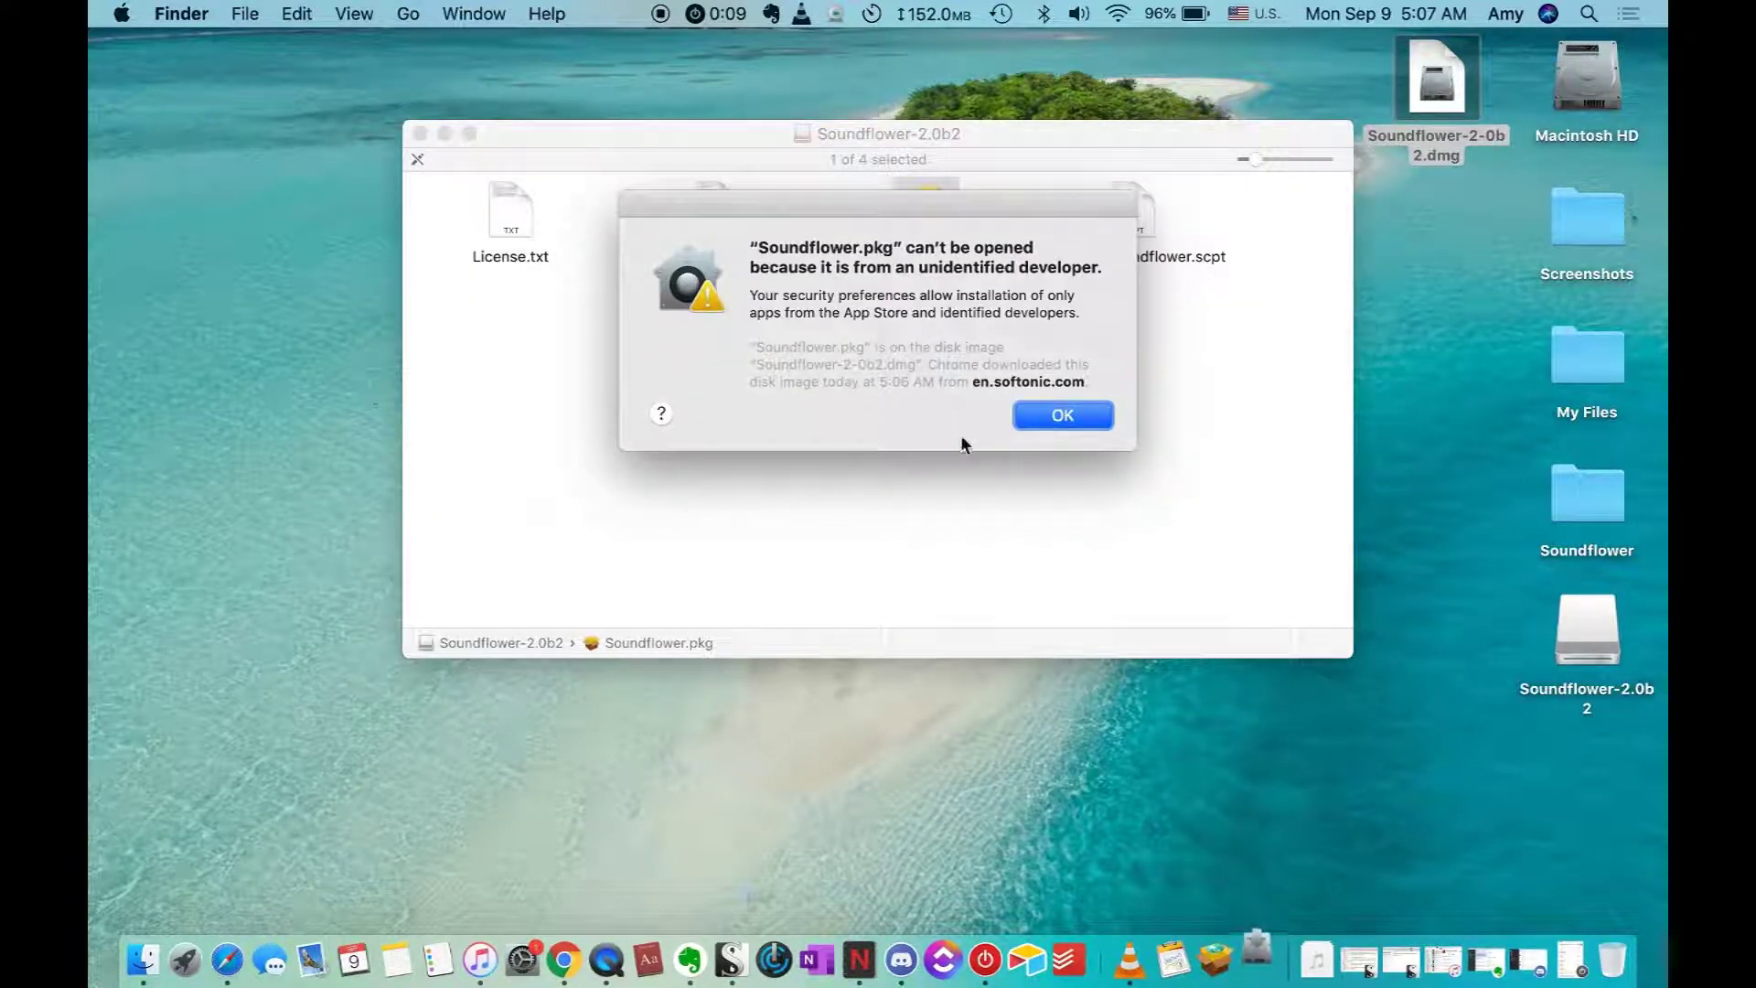
left_click(1051, 419)
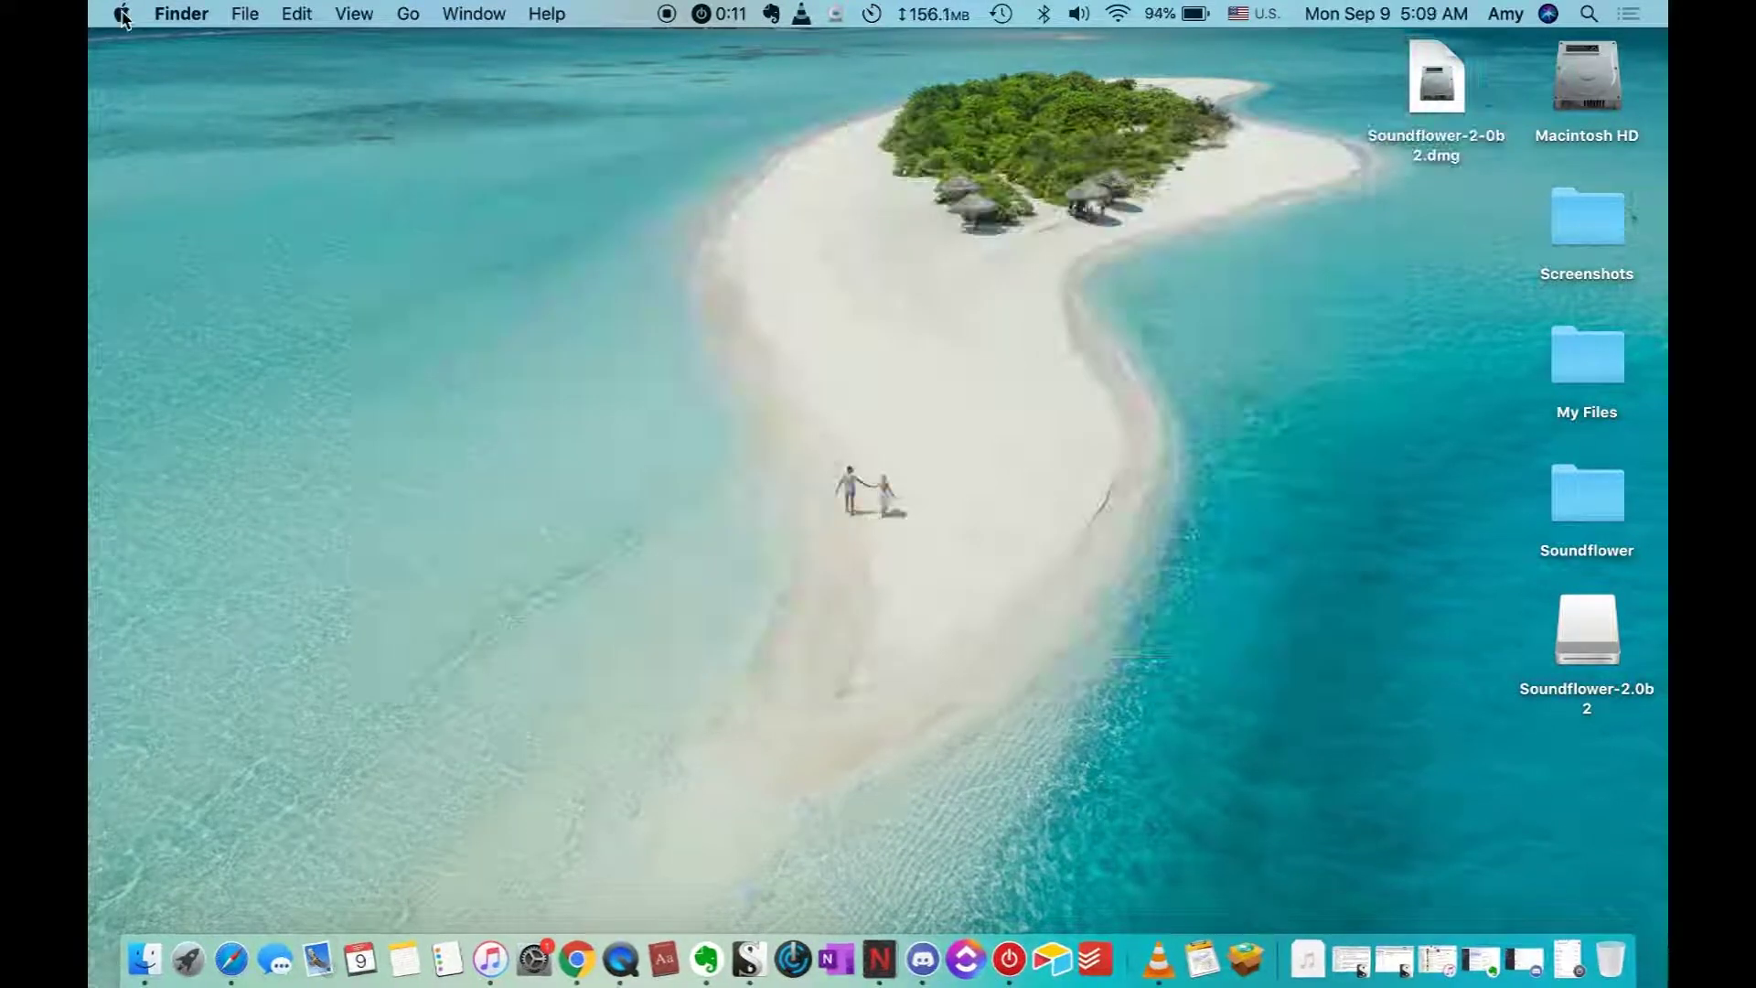
Step: Allow the blocked Soundflower.pkg to open anyway in the Security & Privacy system preferences and confirm opening it
left_click(121, 13)
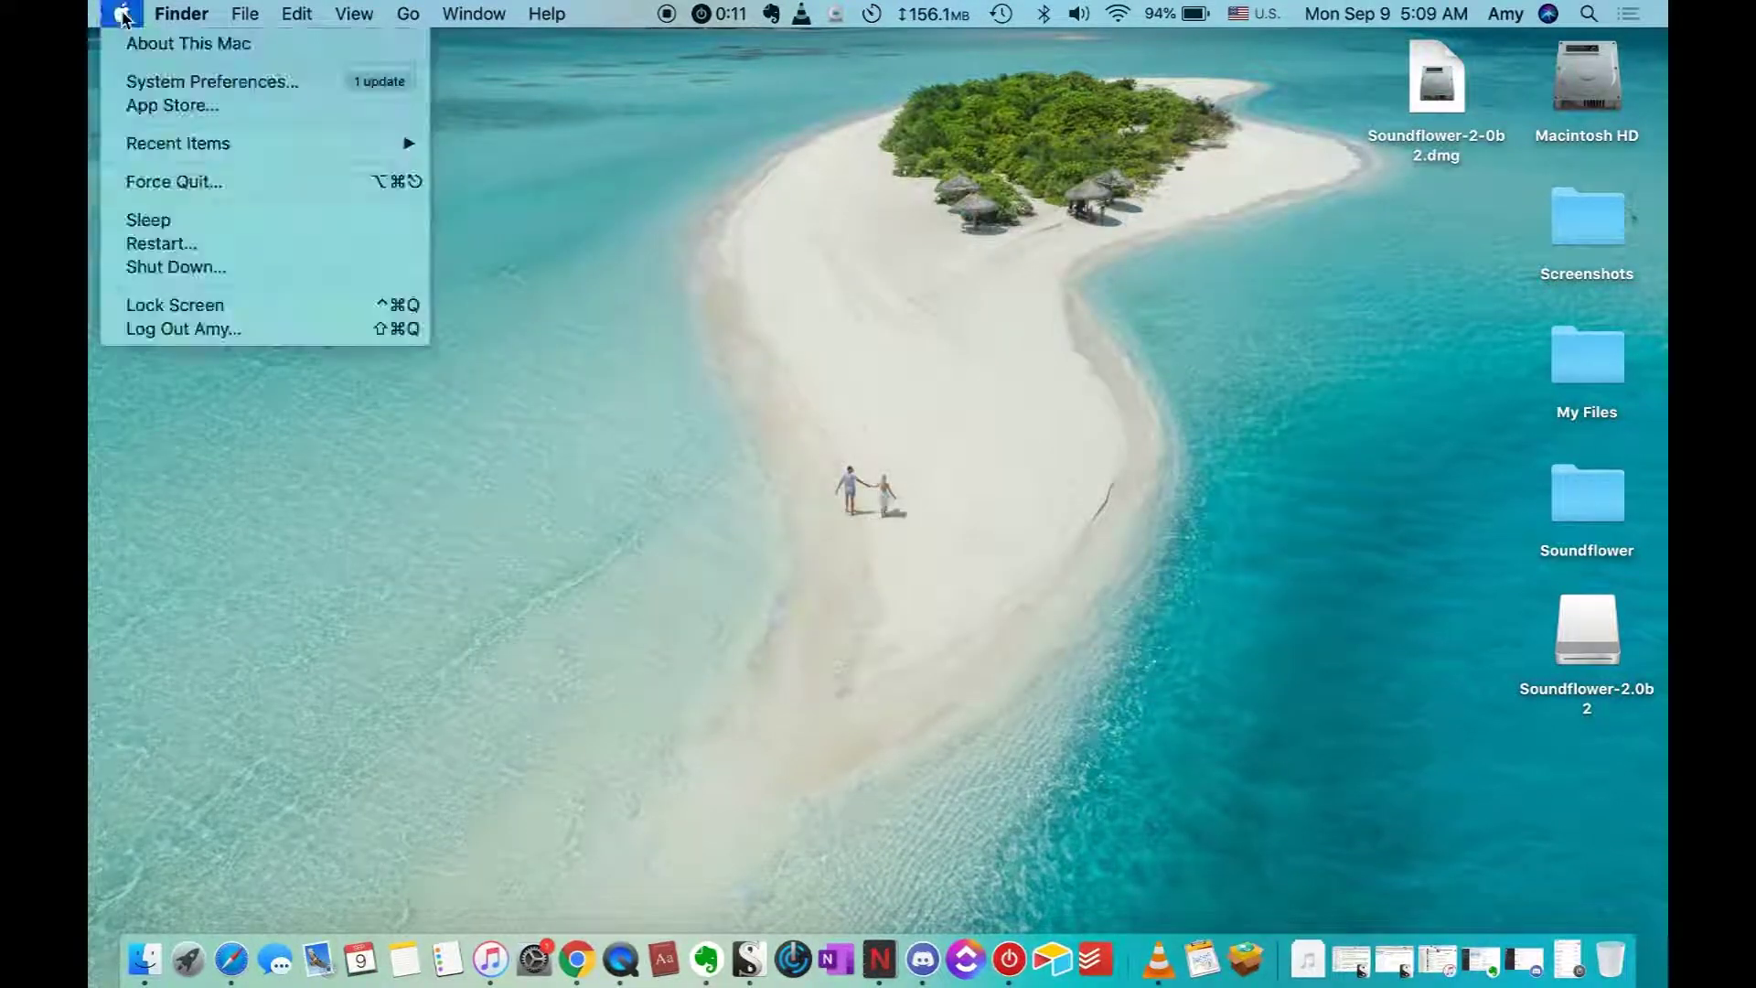
left_click(253, 92)
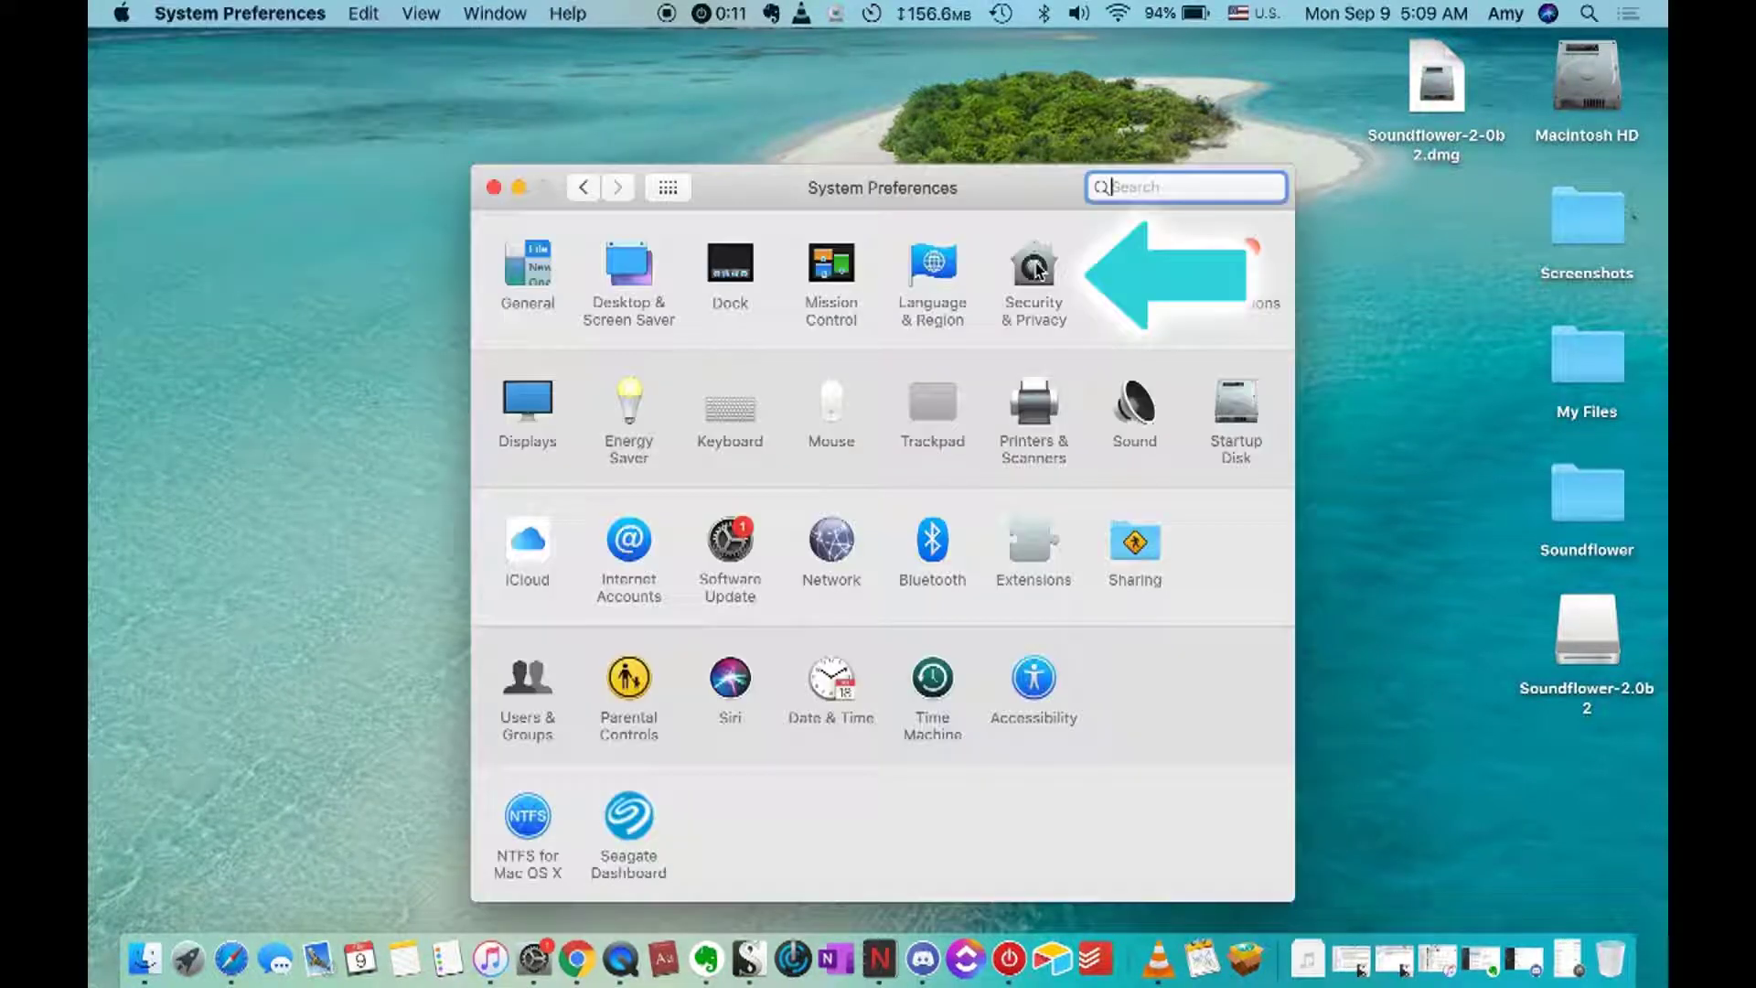
left_click(1036, 268)
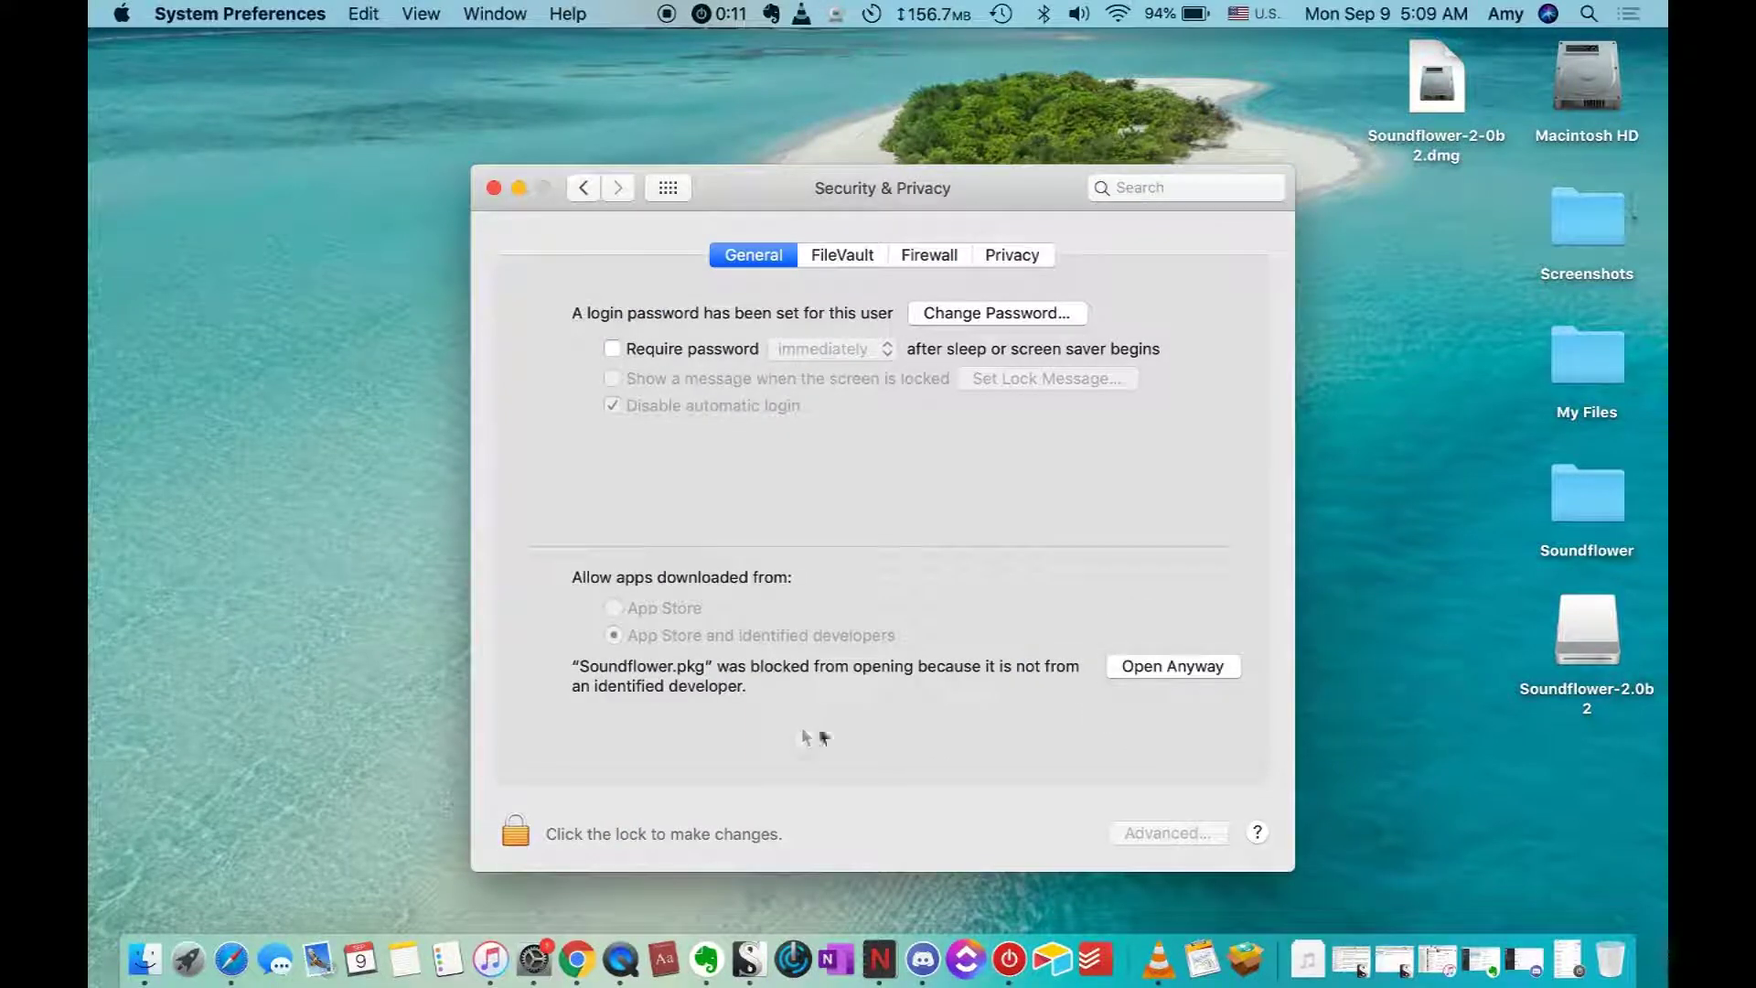
left_click(1181, 671)
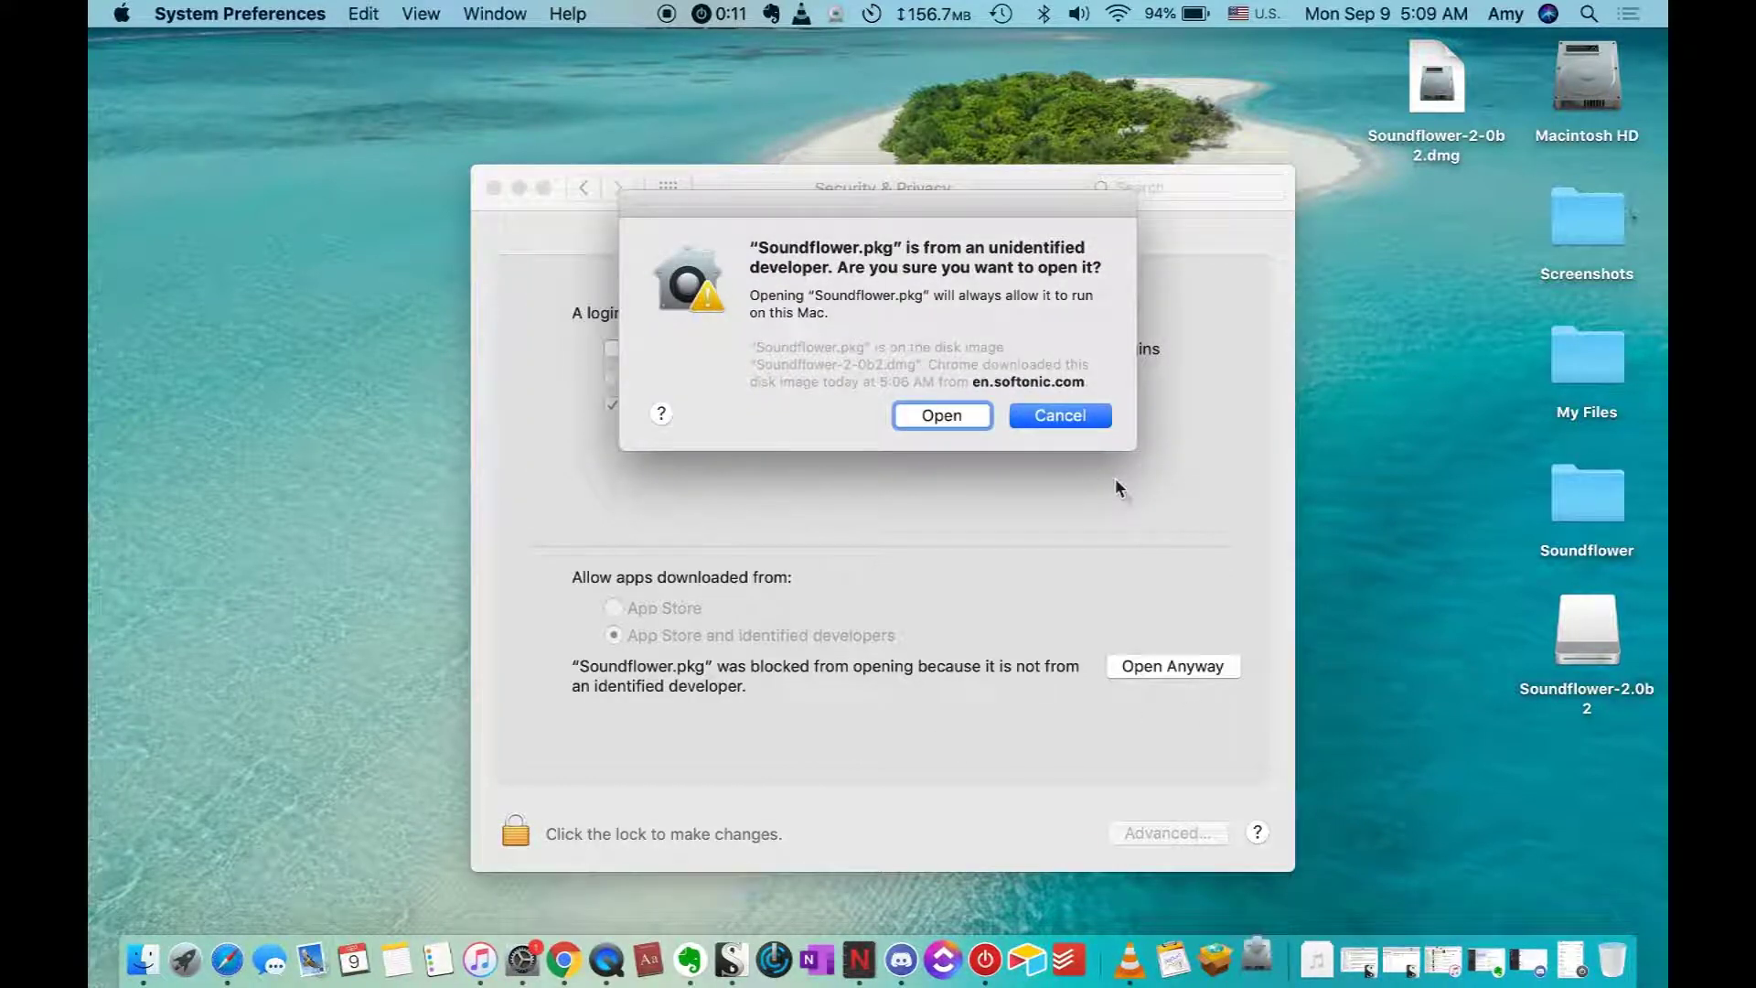
left_click(941, 415)
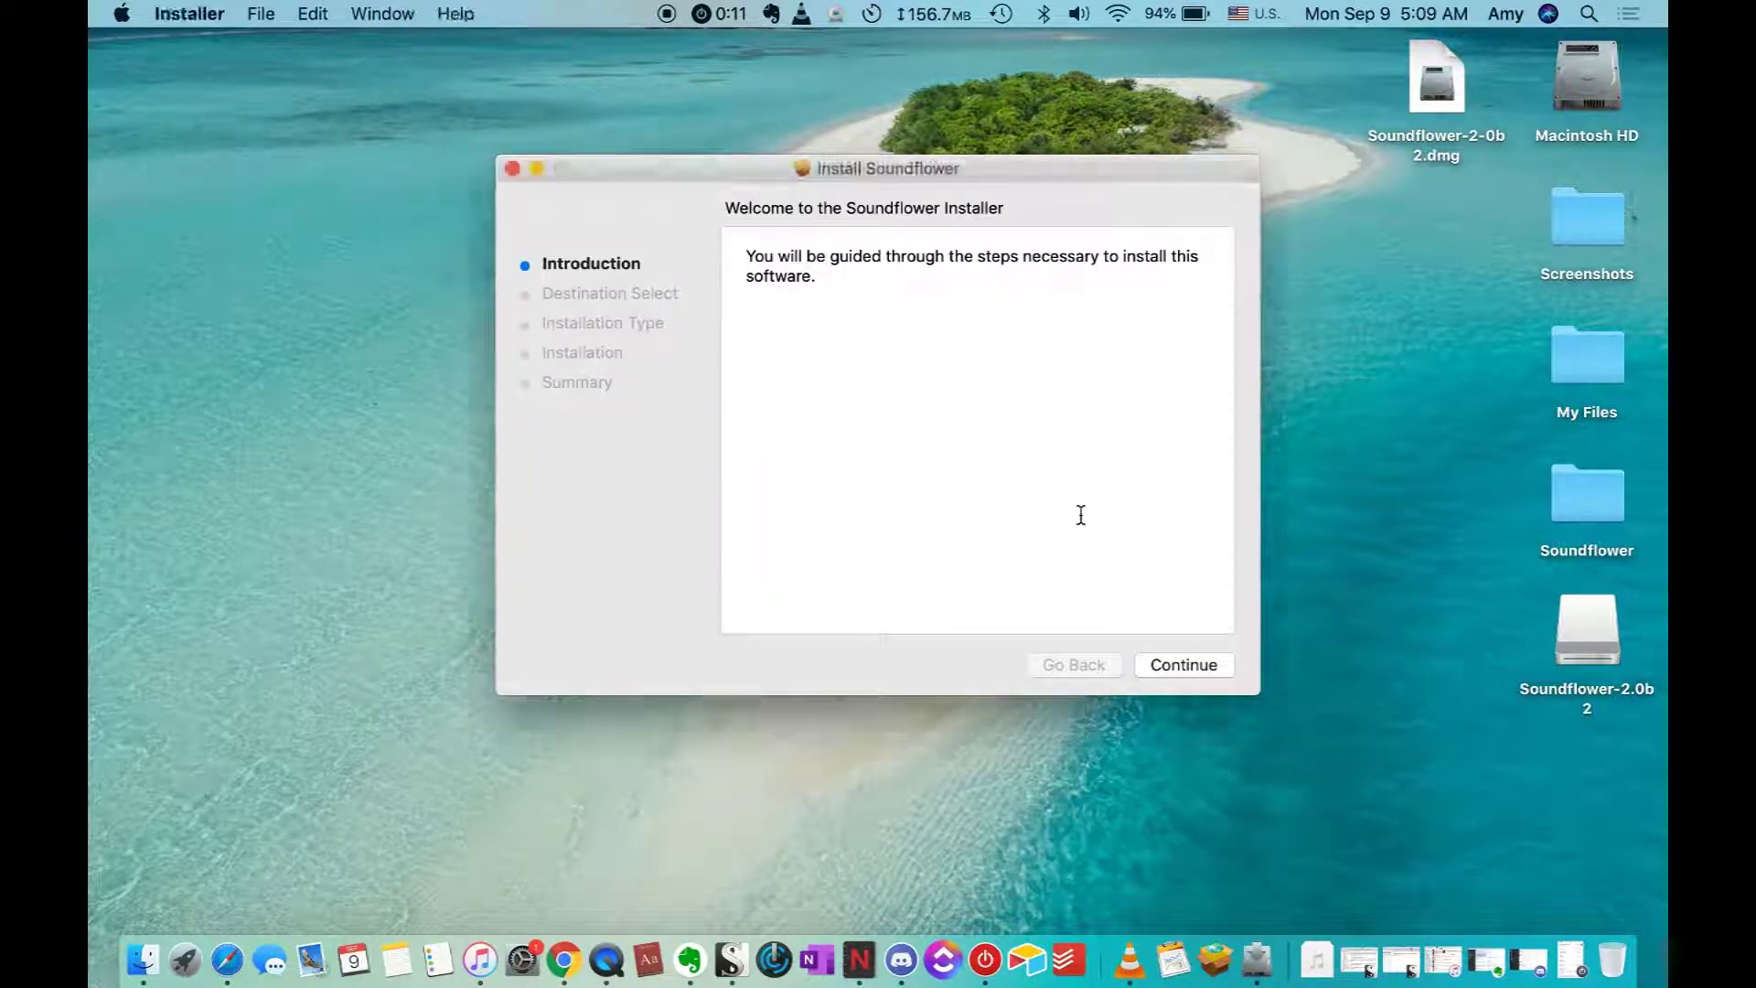
Step: Run the standard Soundflower installation on Macintosh HD, authorizing it with the account password
left_click(1195, 666)
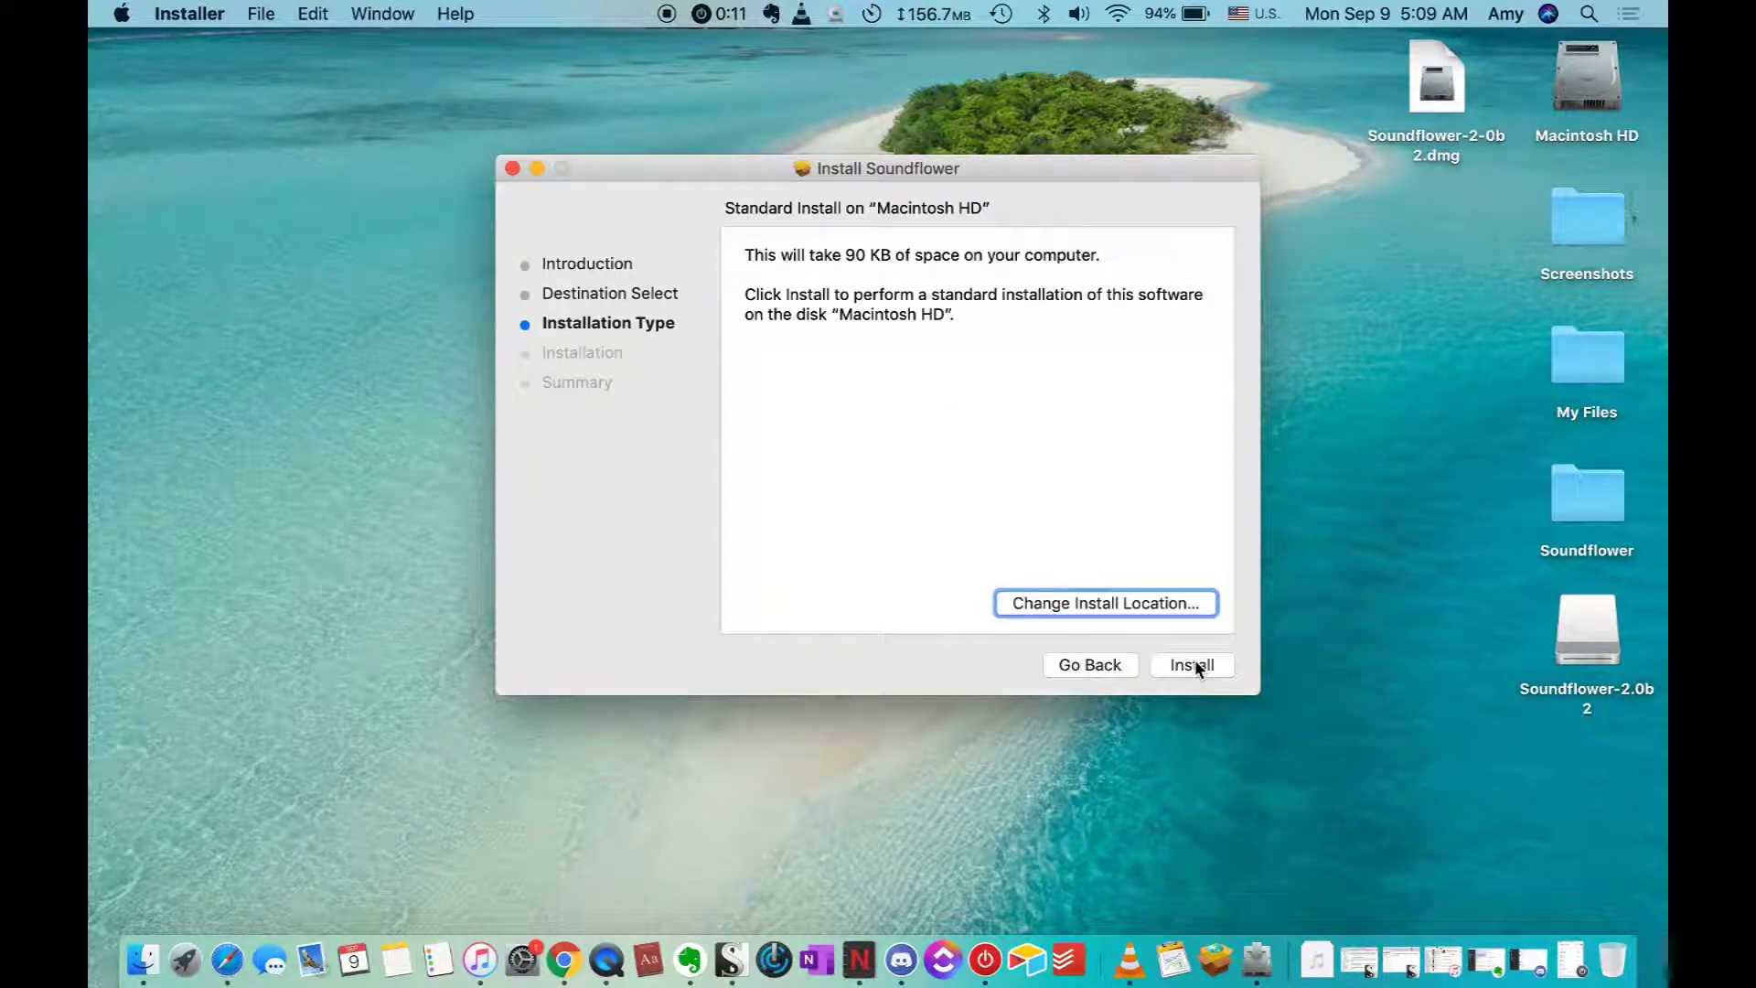
left_click(1194, 666)
type("********")
key("Return")
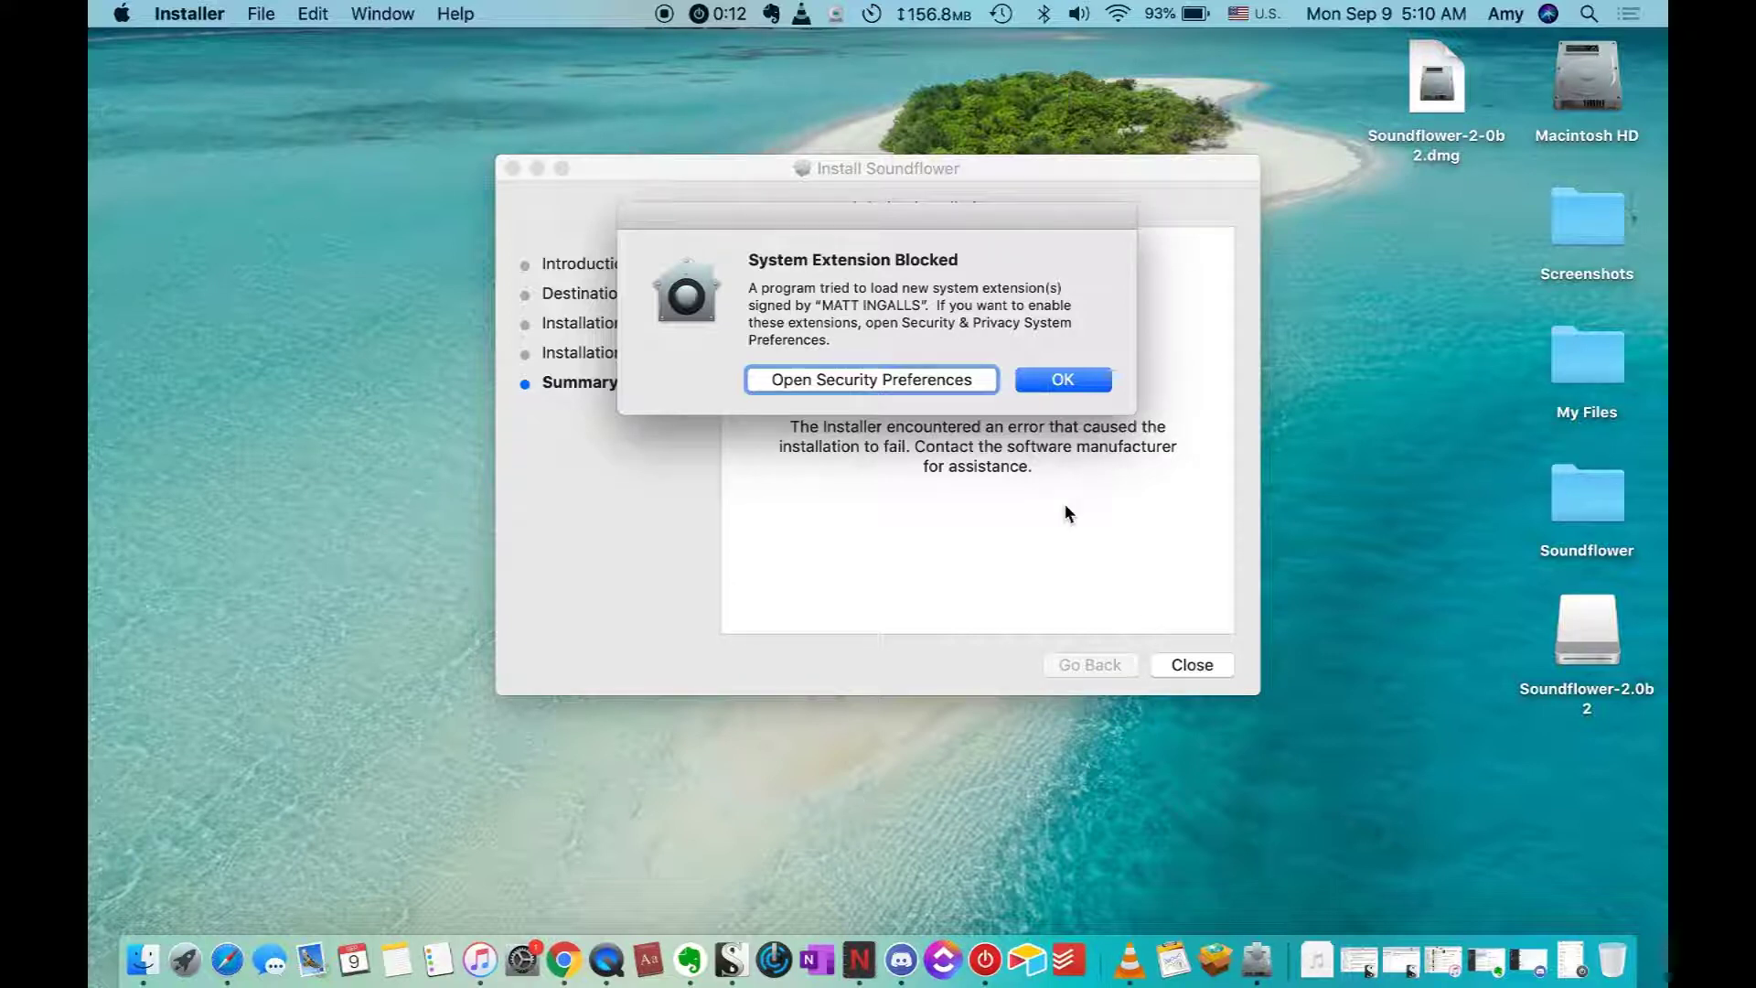
Step: Open the security preferences from the blocked extension alert and allow the developer's blocked system software
left_click(973, 384)
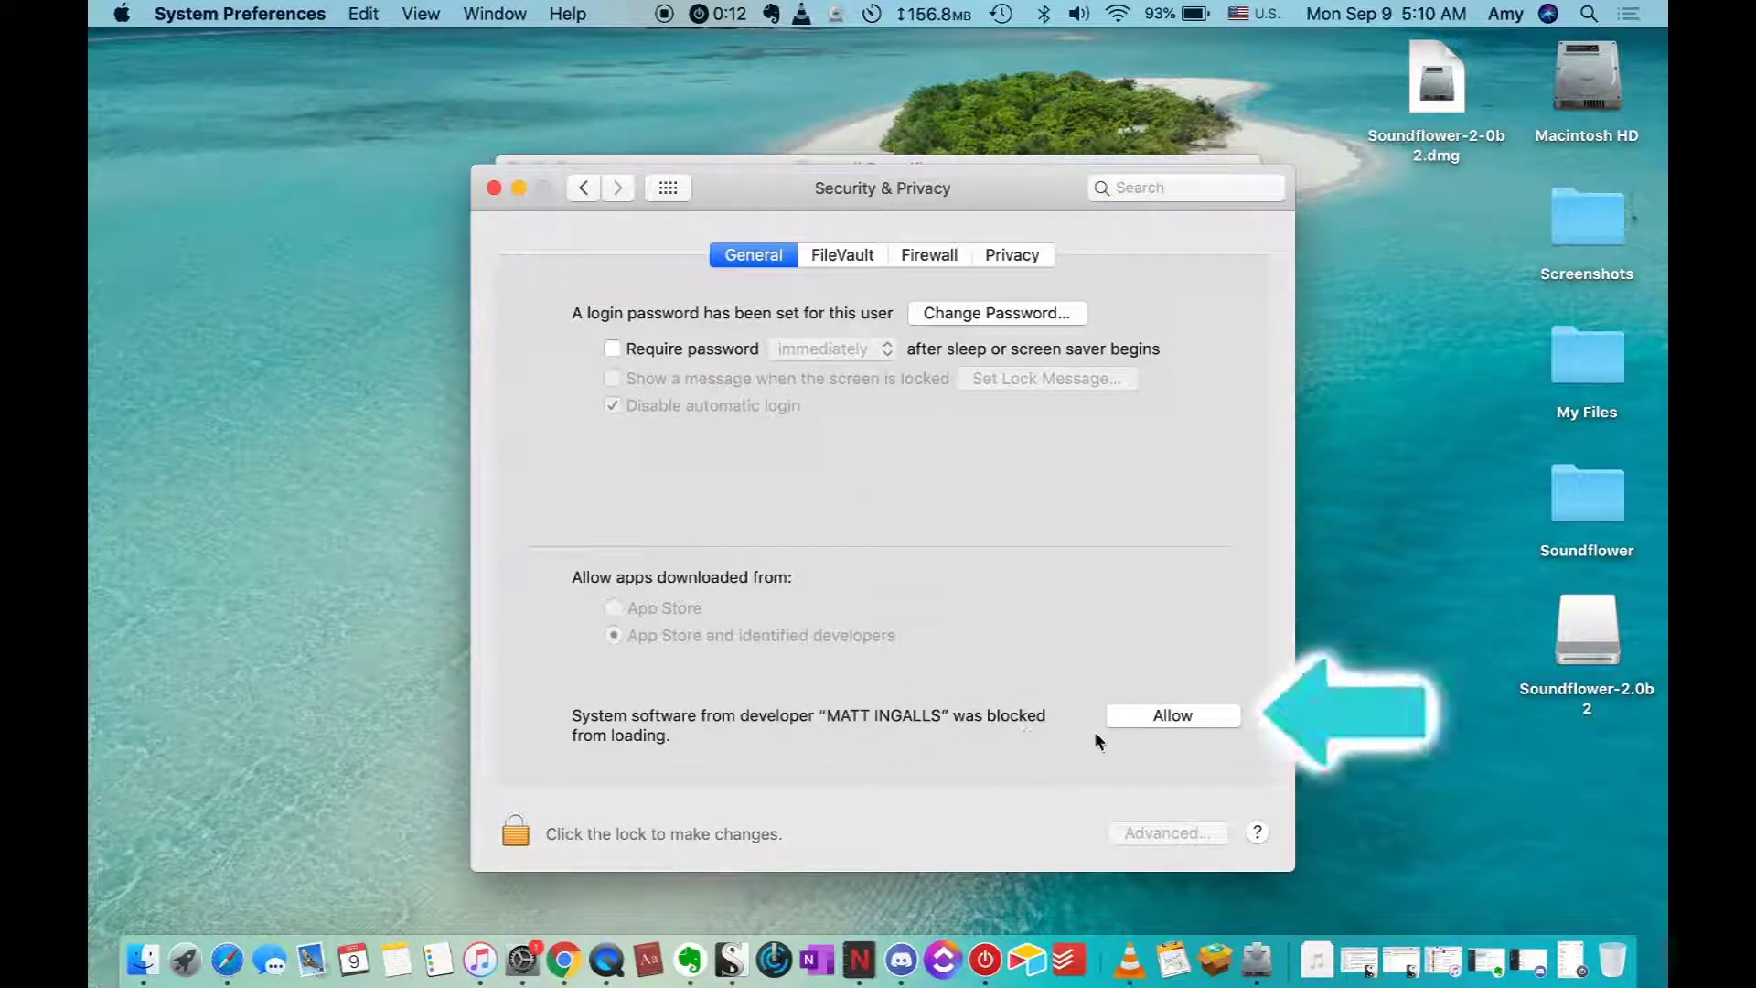
left_click(1157, 720)
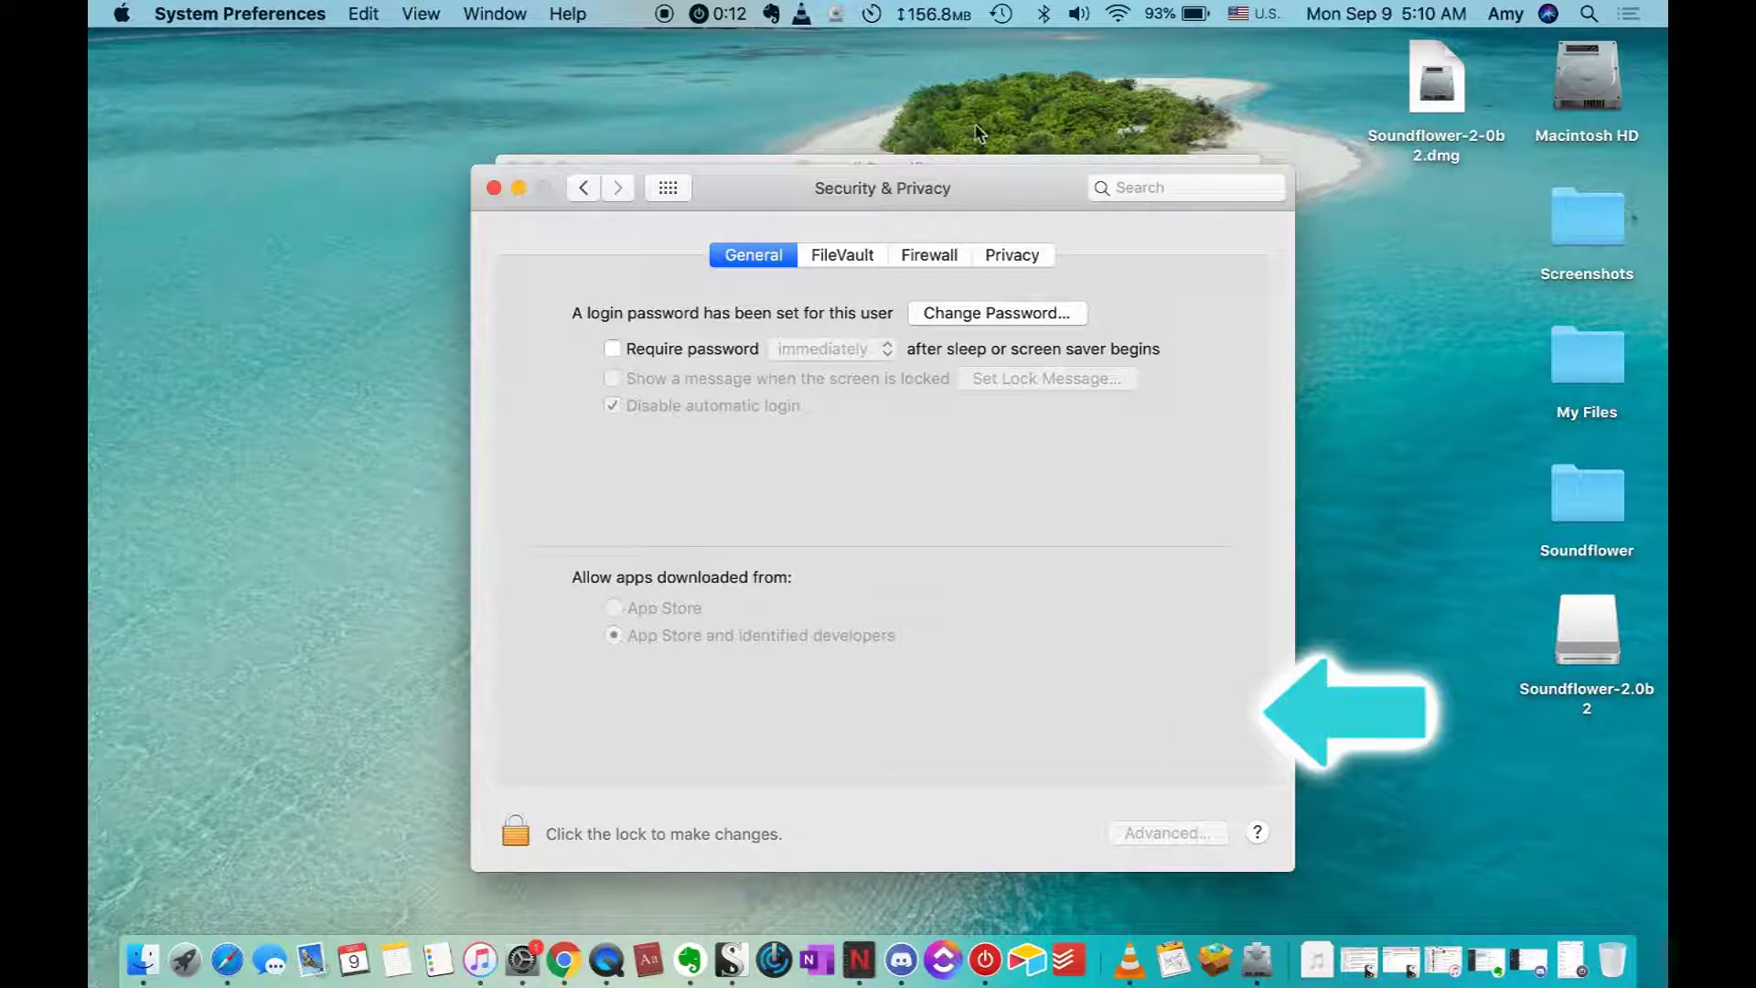
Step: Move Security & Privacy aside, close the Soundflower installer and display the available sound output devices
left_click_drag(972, 204, 635, 138)
left_click(1101, 616)
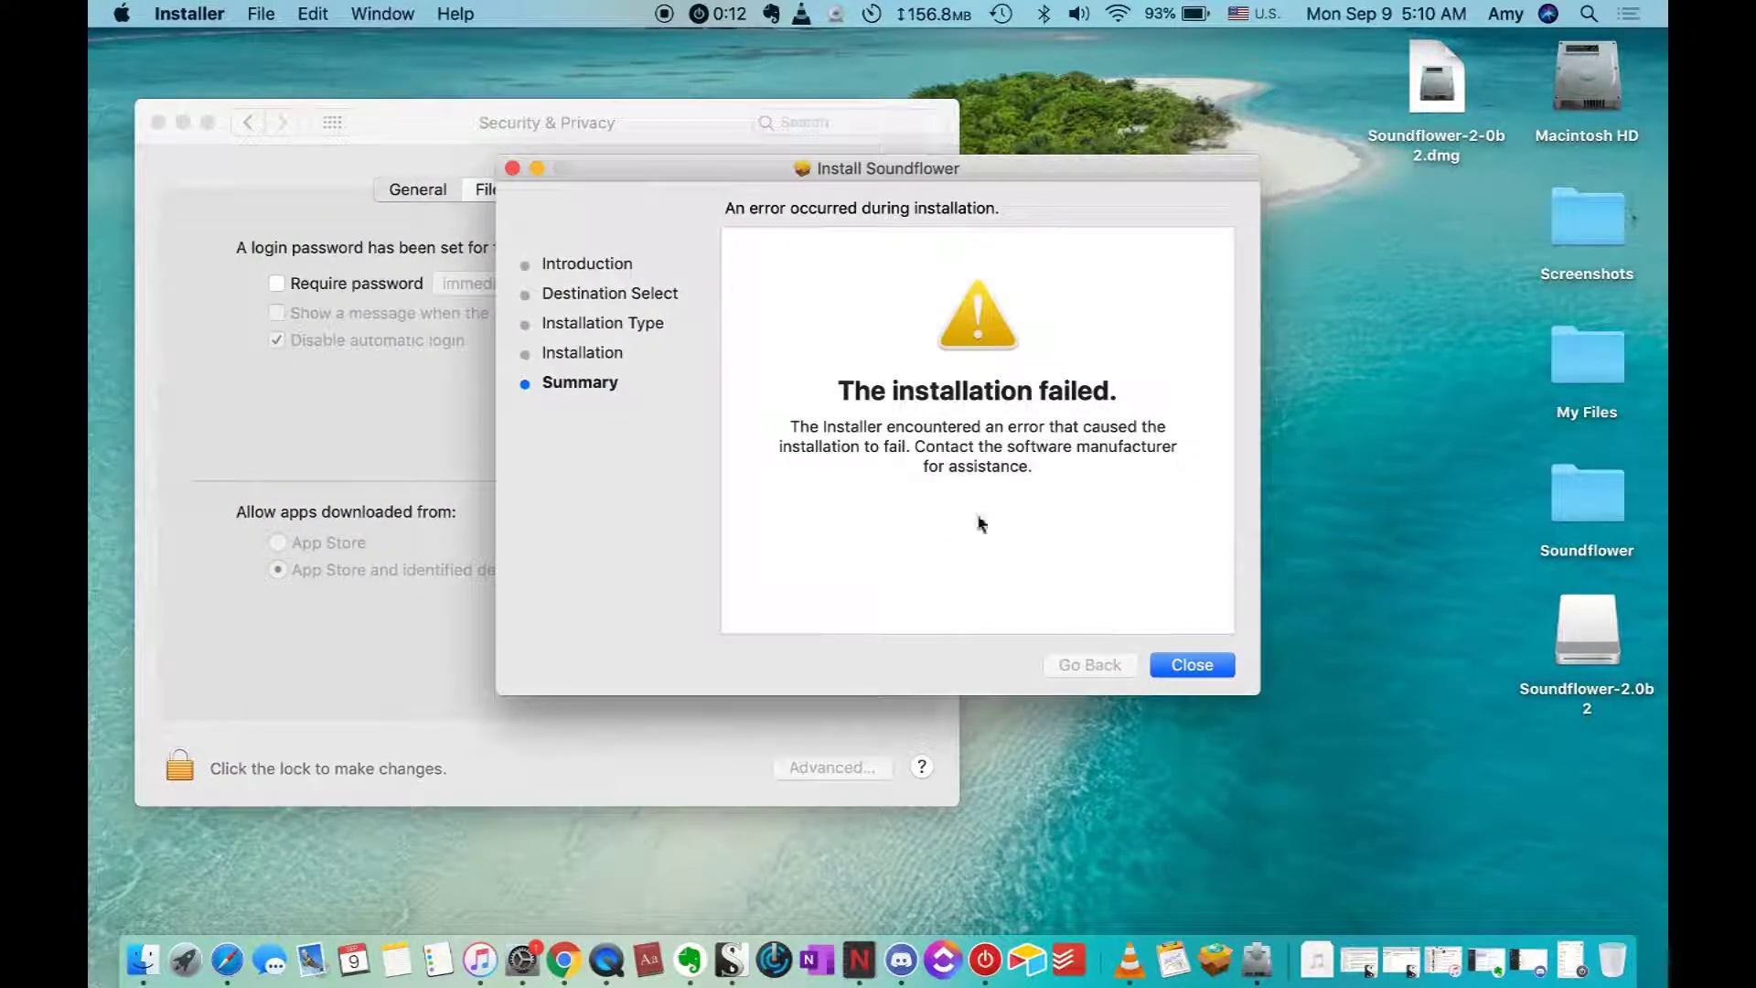
left_click(1215, 669)
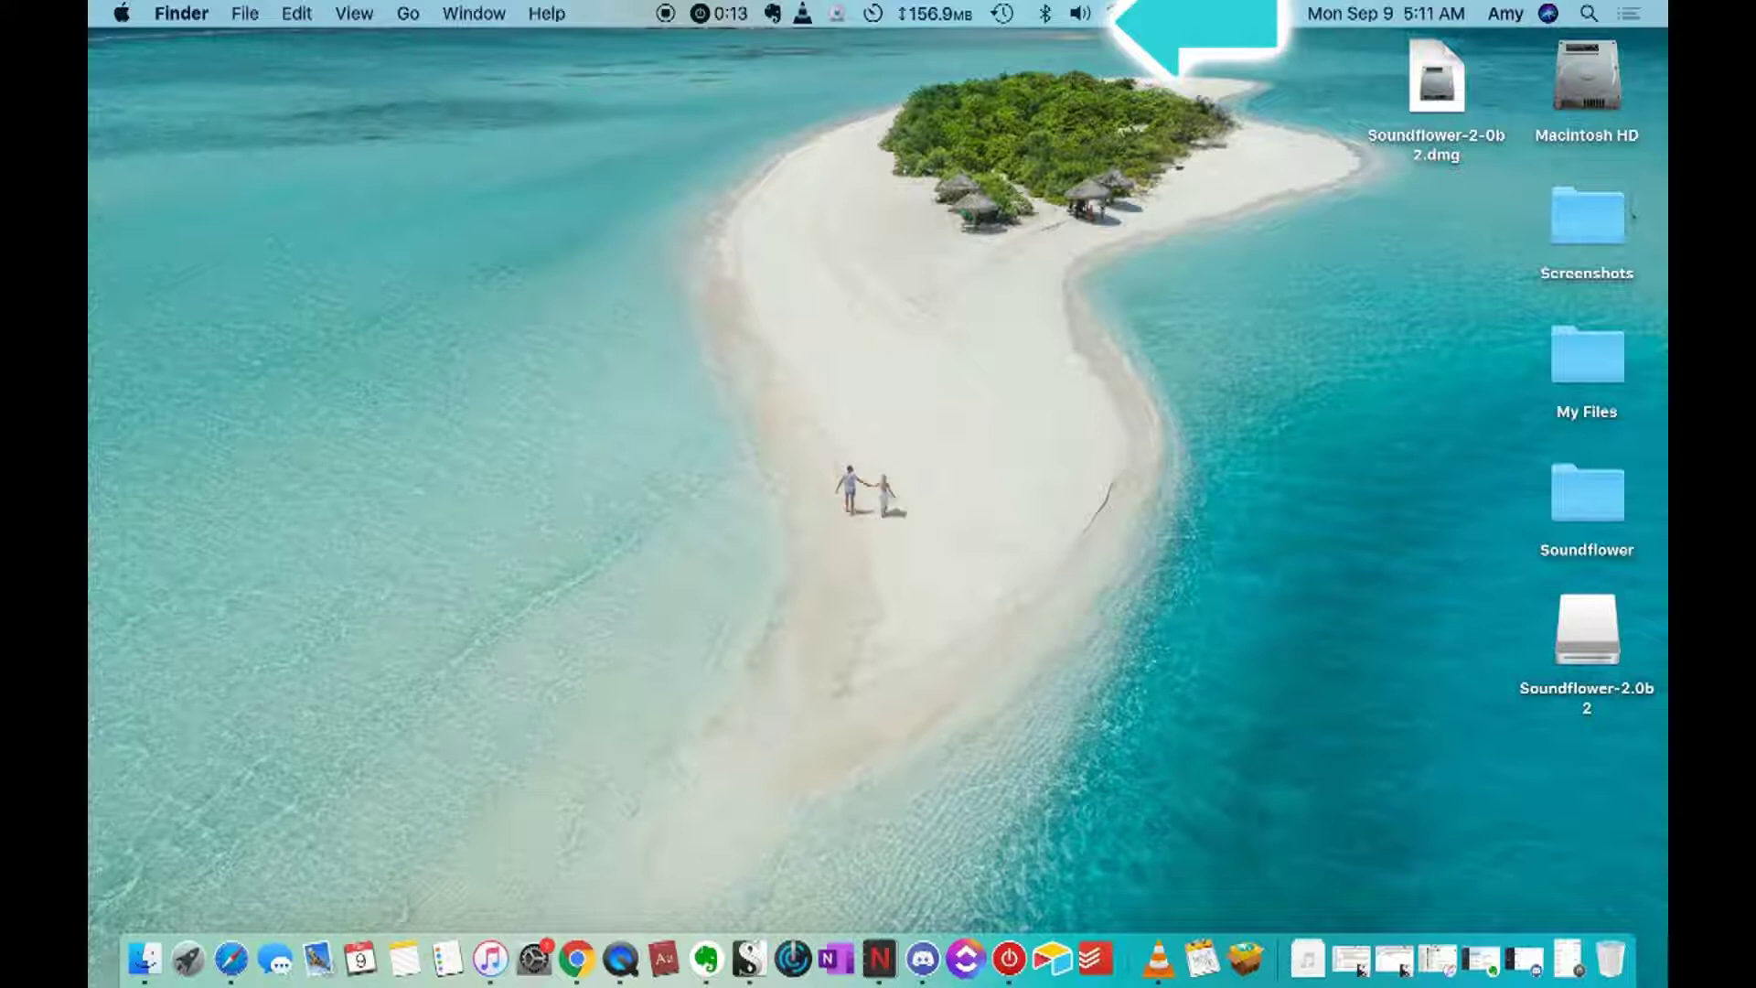
left_click(1080, 13)
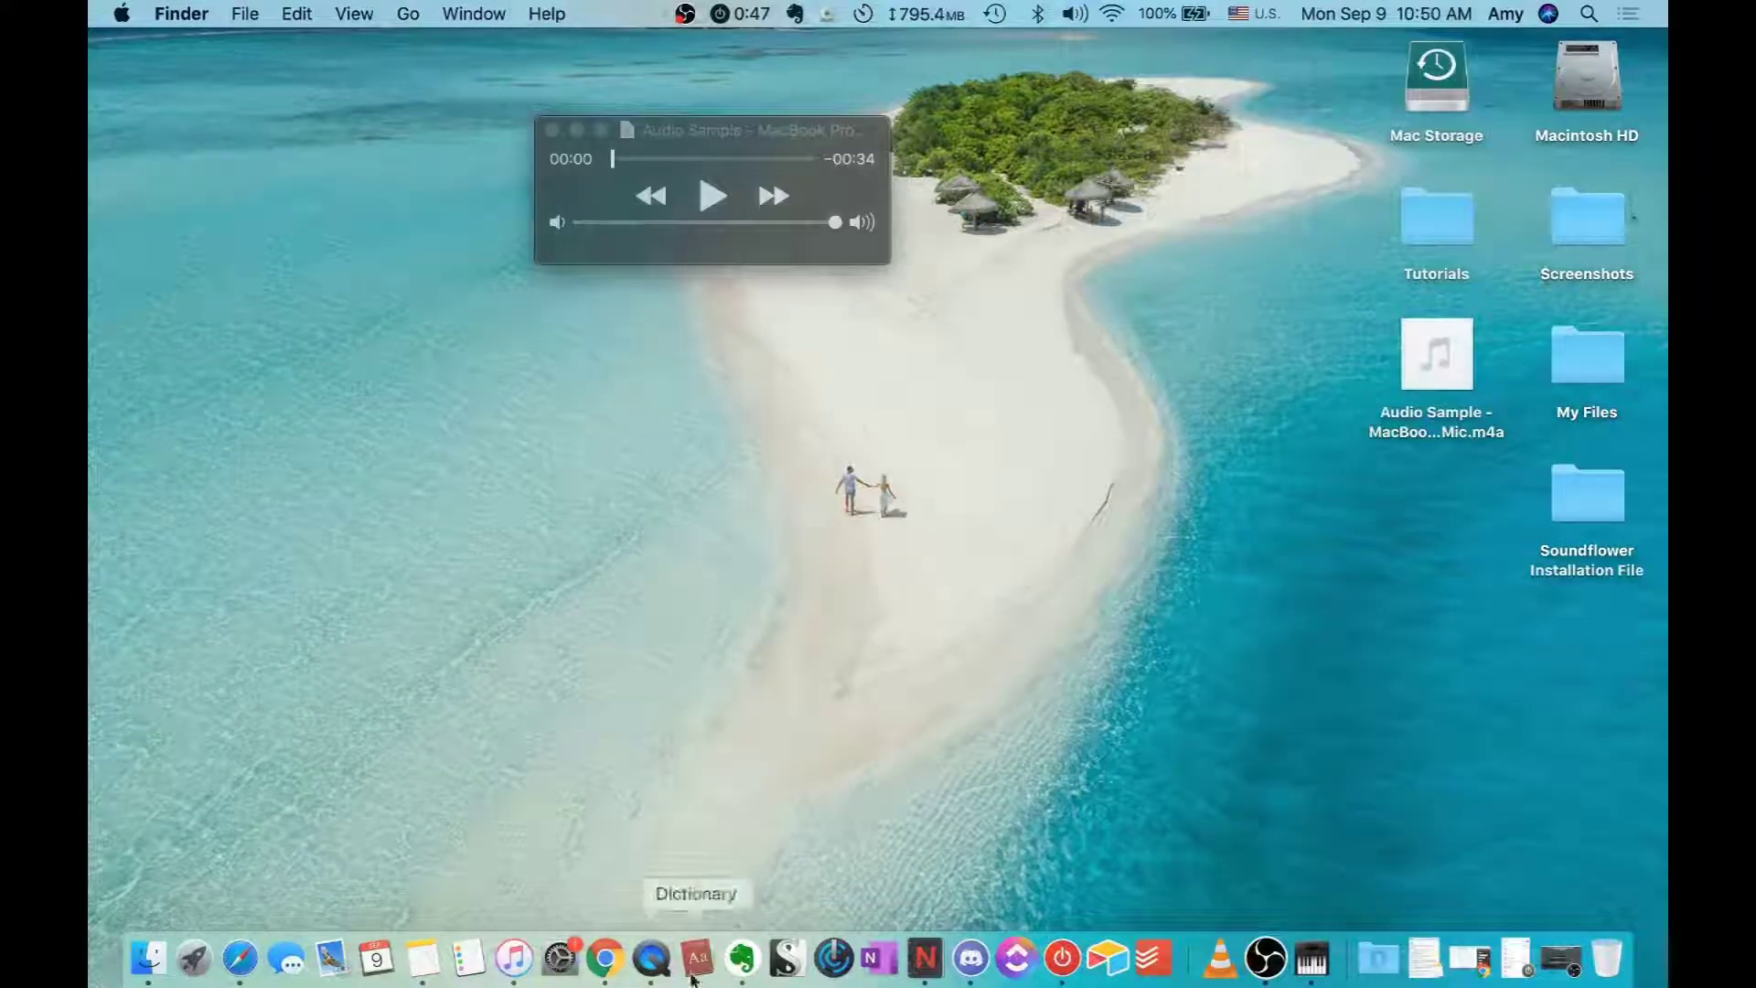
Step: Switch to QuickTime Player, create a new screen recording and set its microphone to Soundflower (2ch)
left_click(652, 957)
left_click(339, 13)
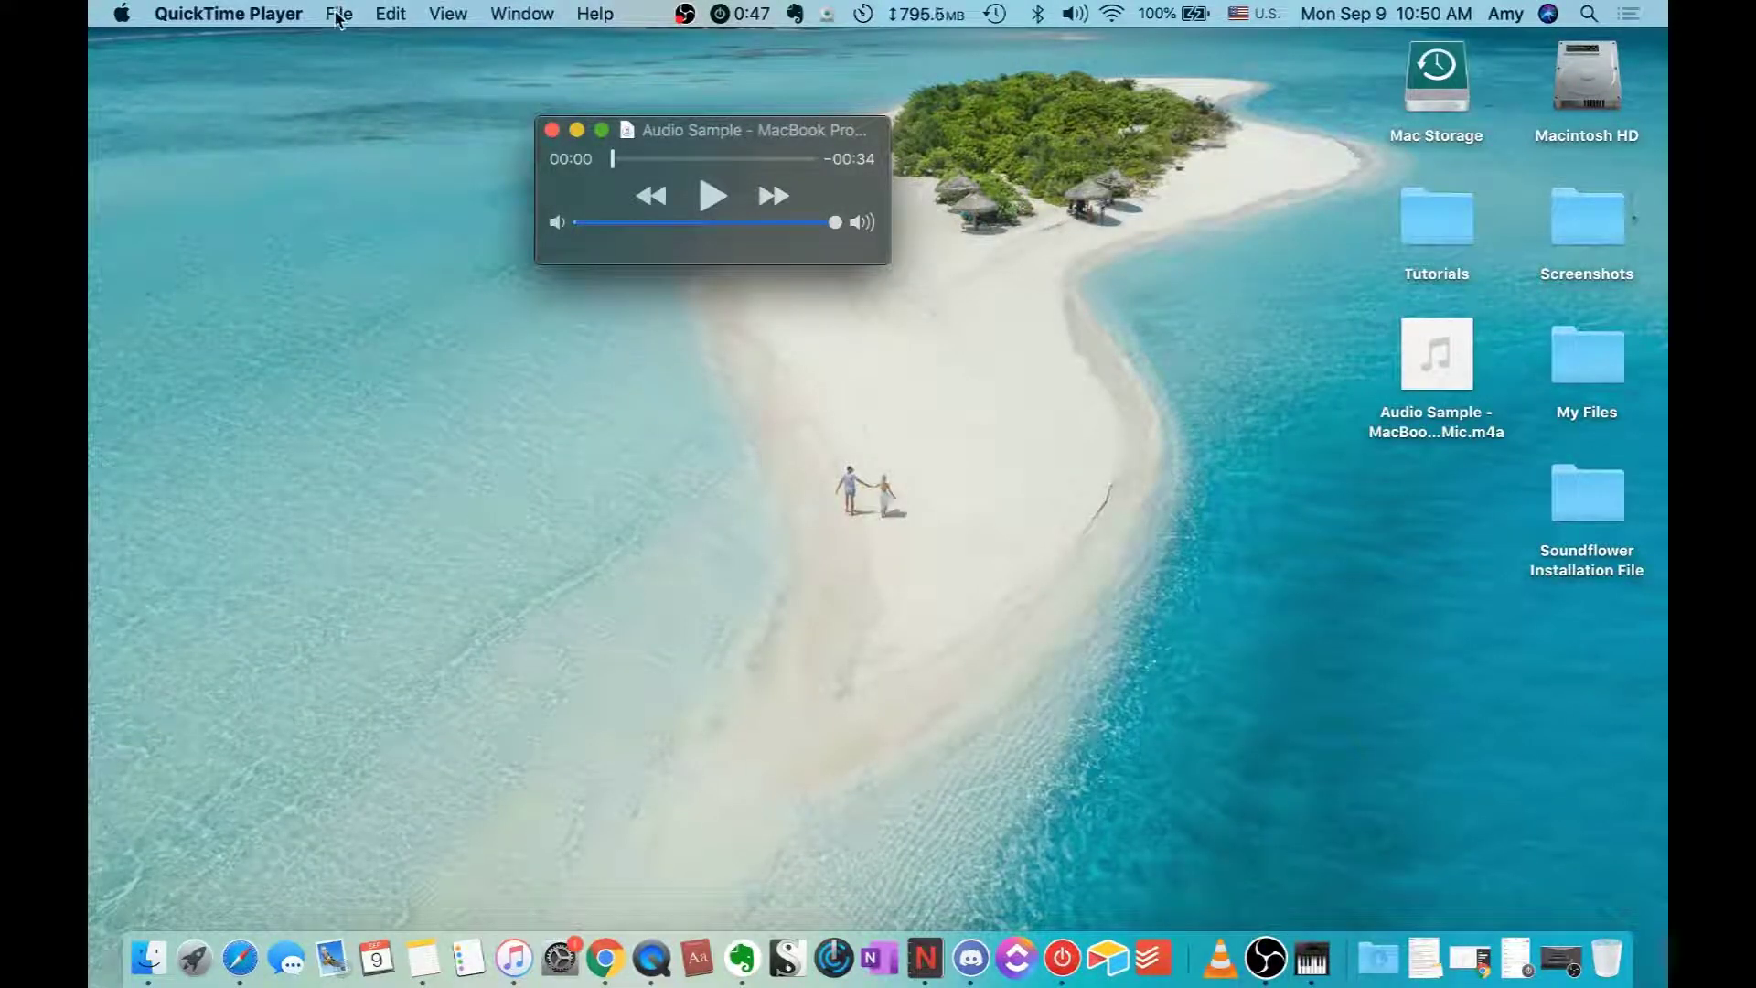
left_click(372, 91)
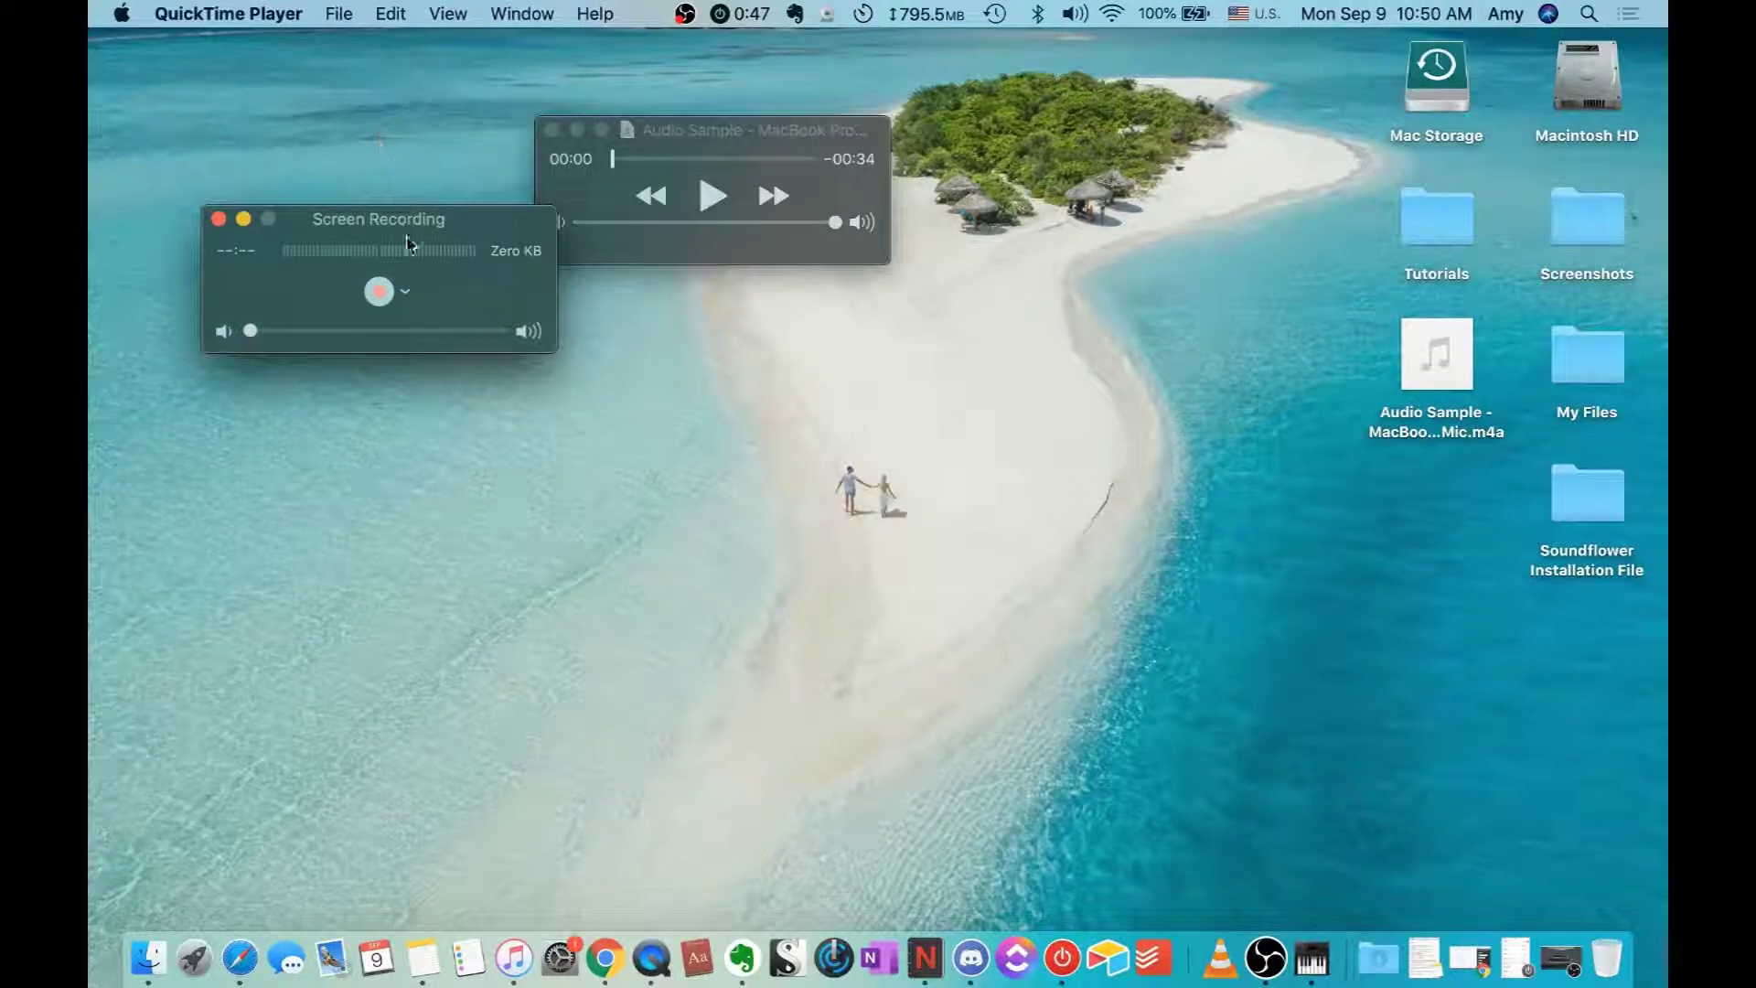
left_click(406, 291)
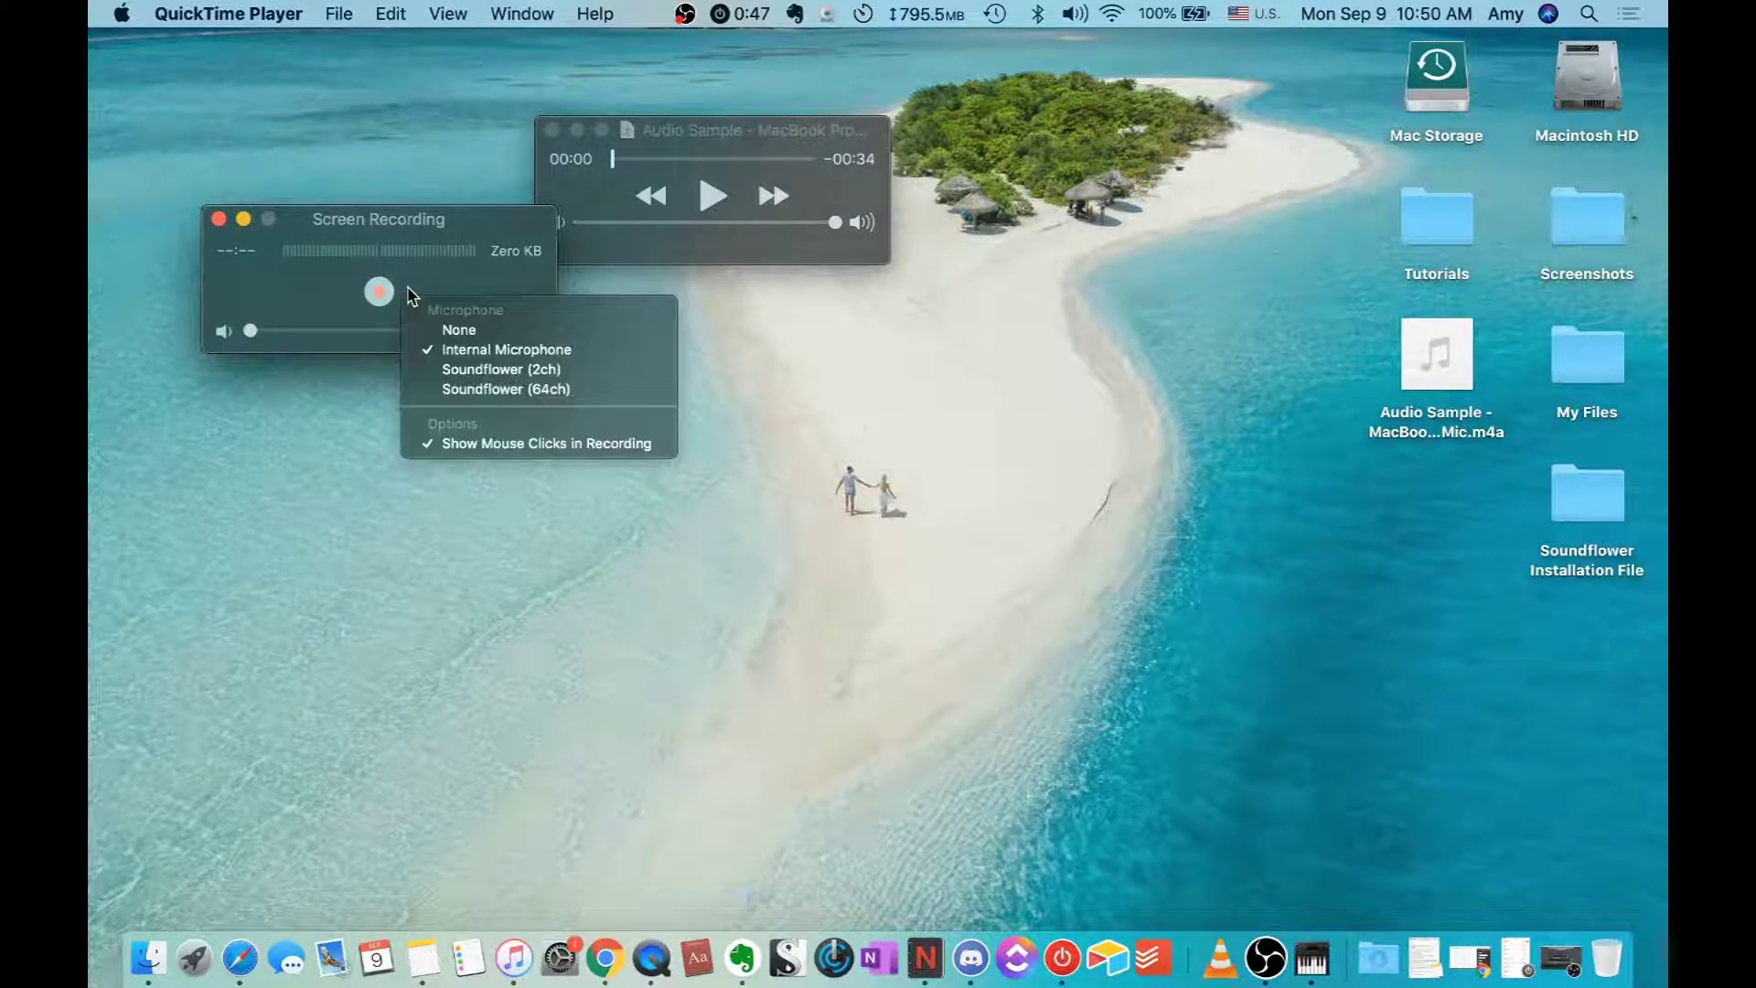
left_click(454, 377)
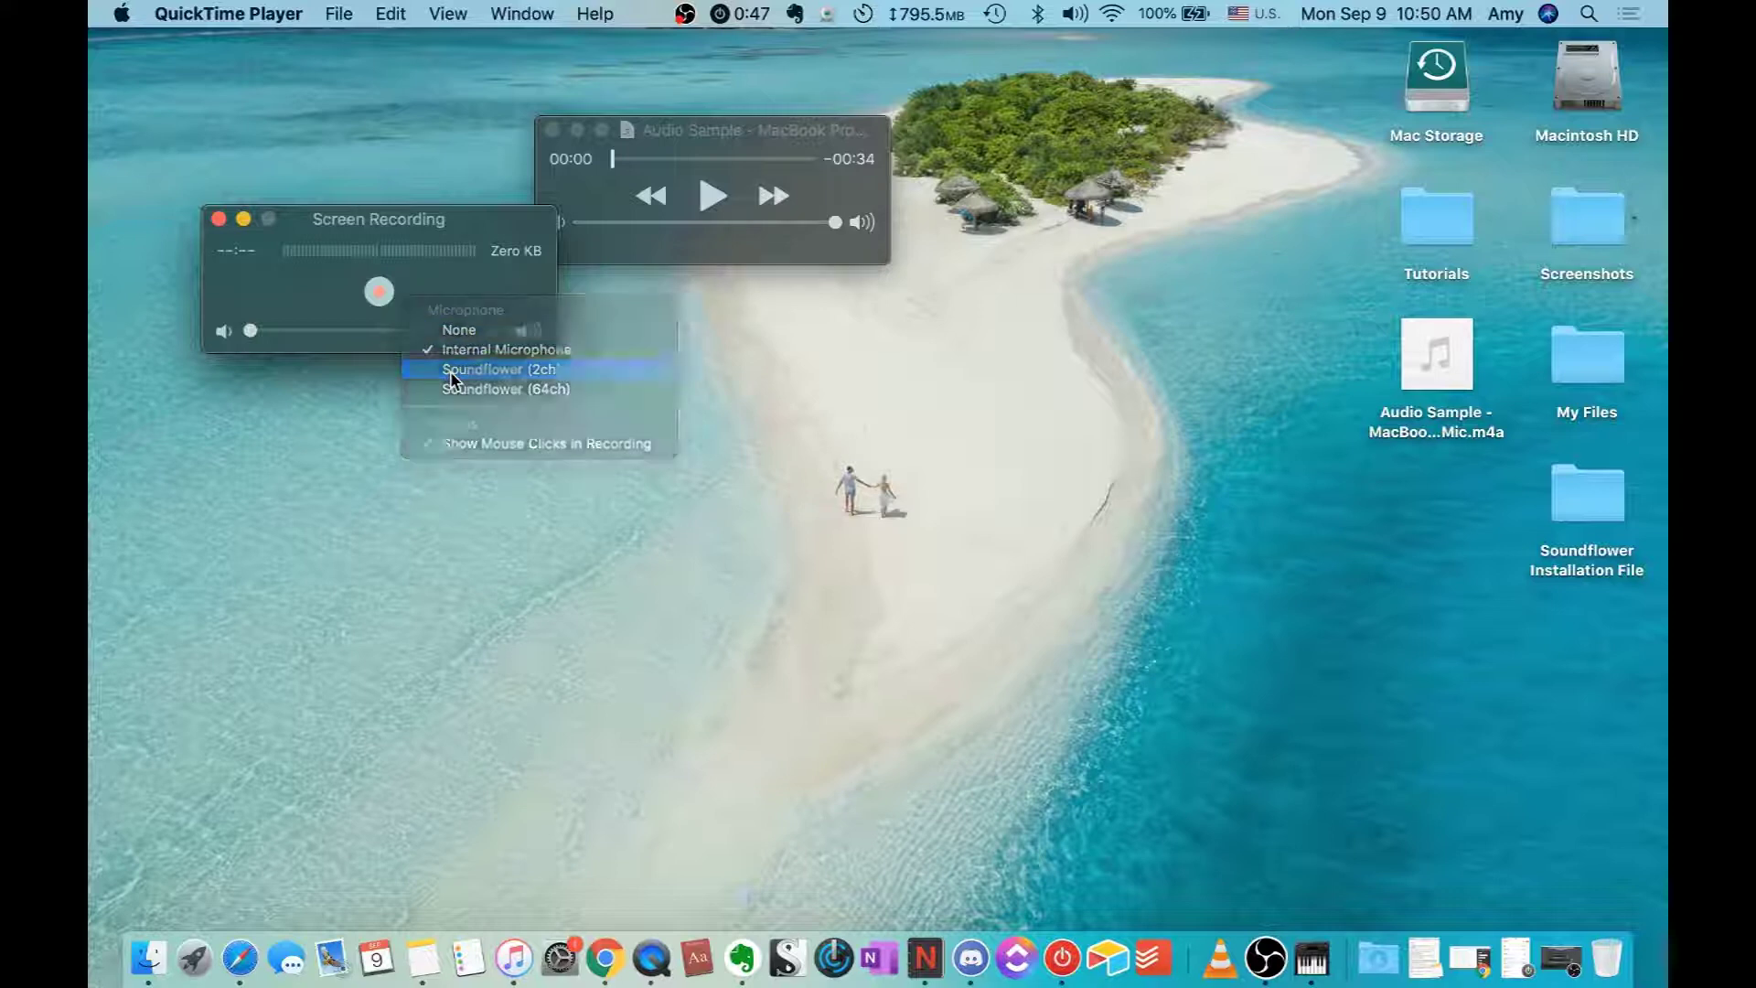
left_click_drag(640, 130, 694, 124)
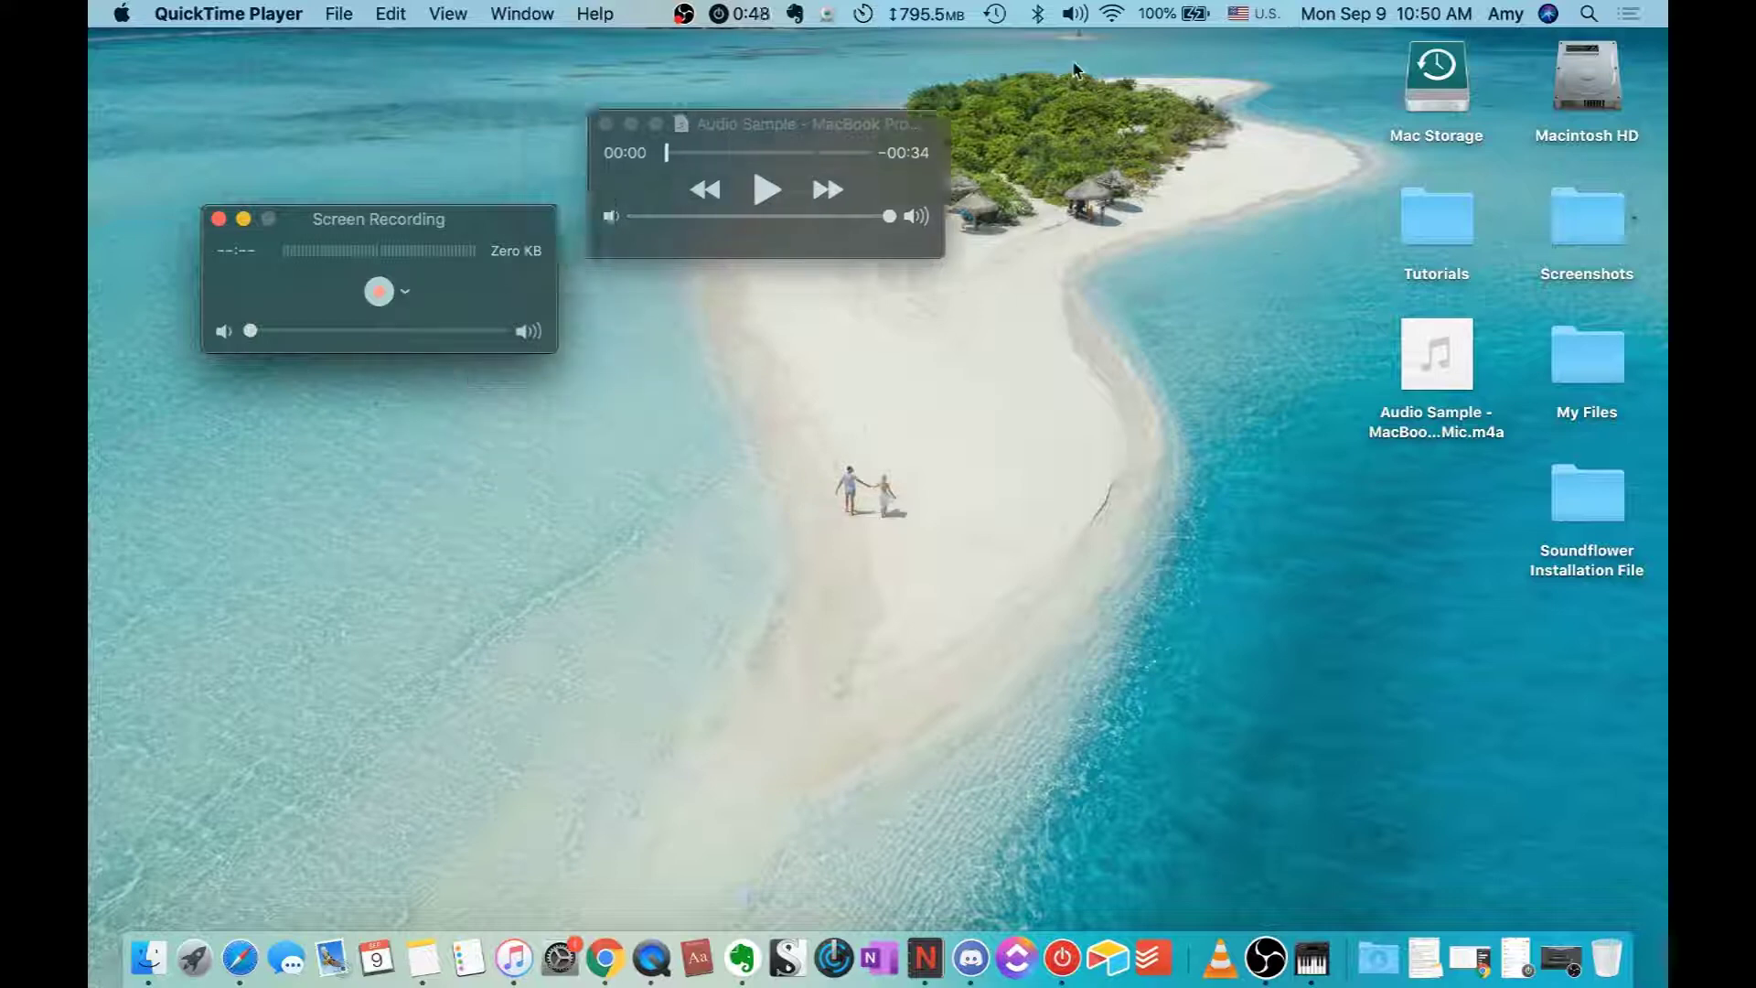
Step: Set the Mac's sound output device to Soundflower (2ch)
left_click(1078, 16)
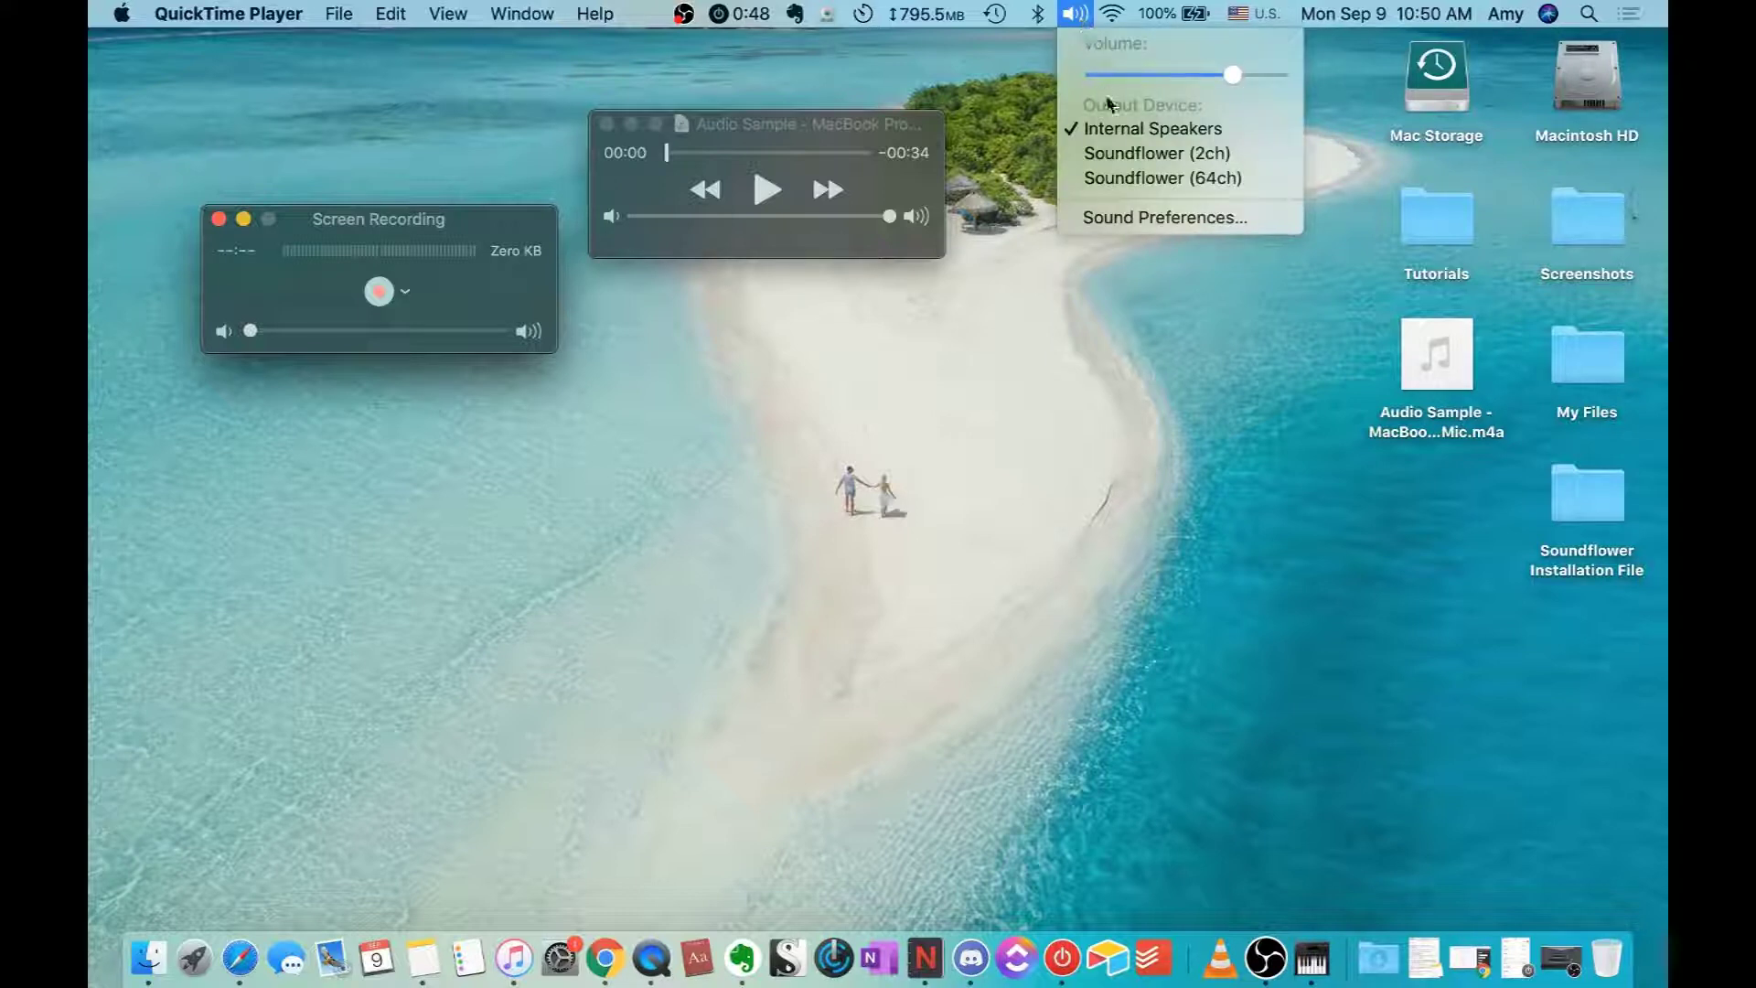
left_click(1127, 156)
left_click(1127, 156)
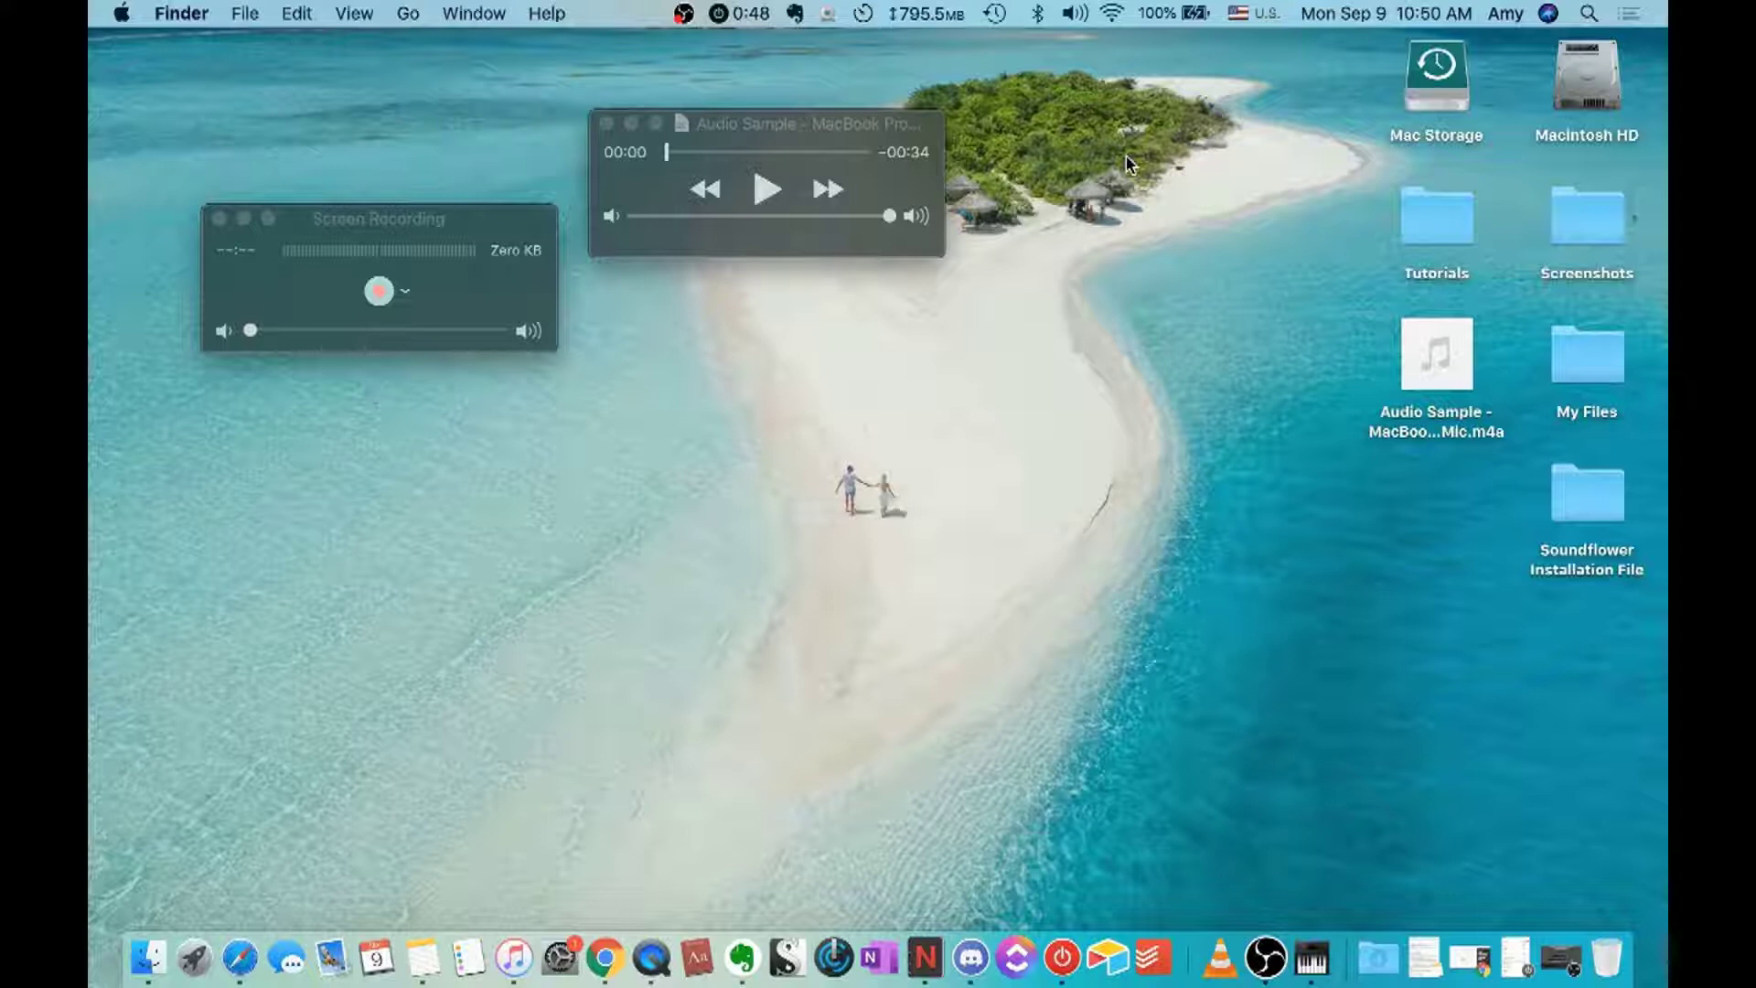
Step: Start recording the full screen with the prepared screen recording
left_click(482, 228)
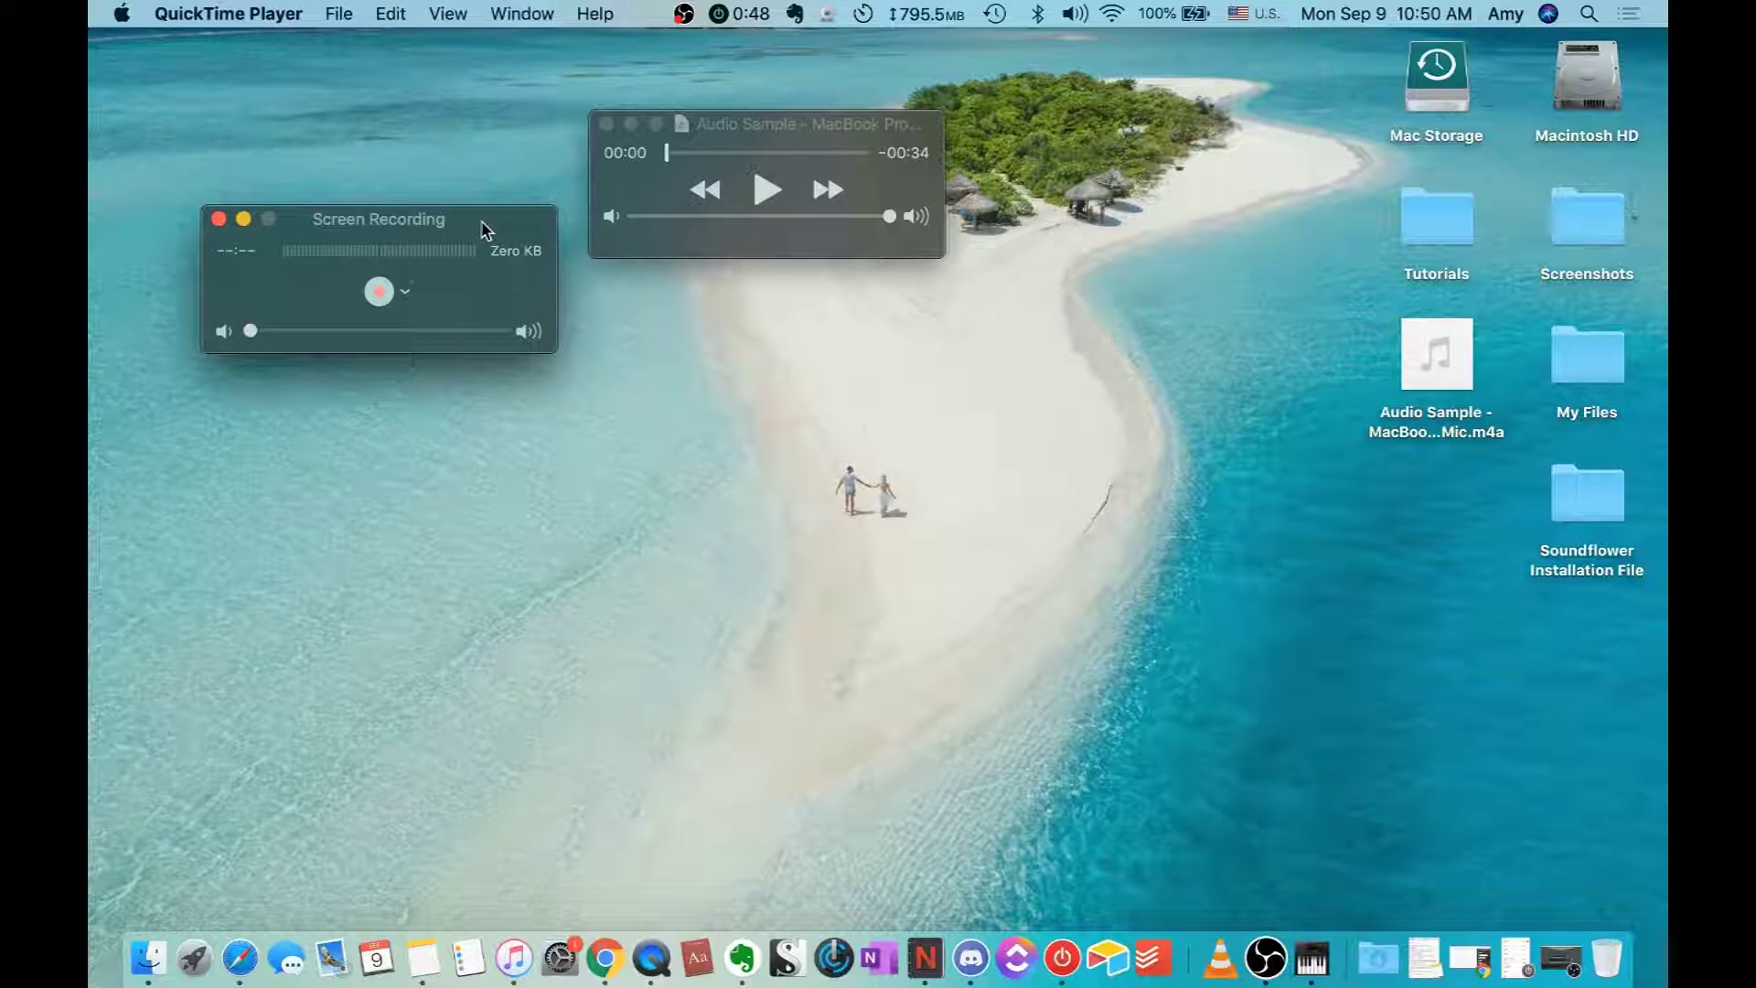
left_click(377, 293)
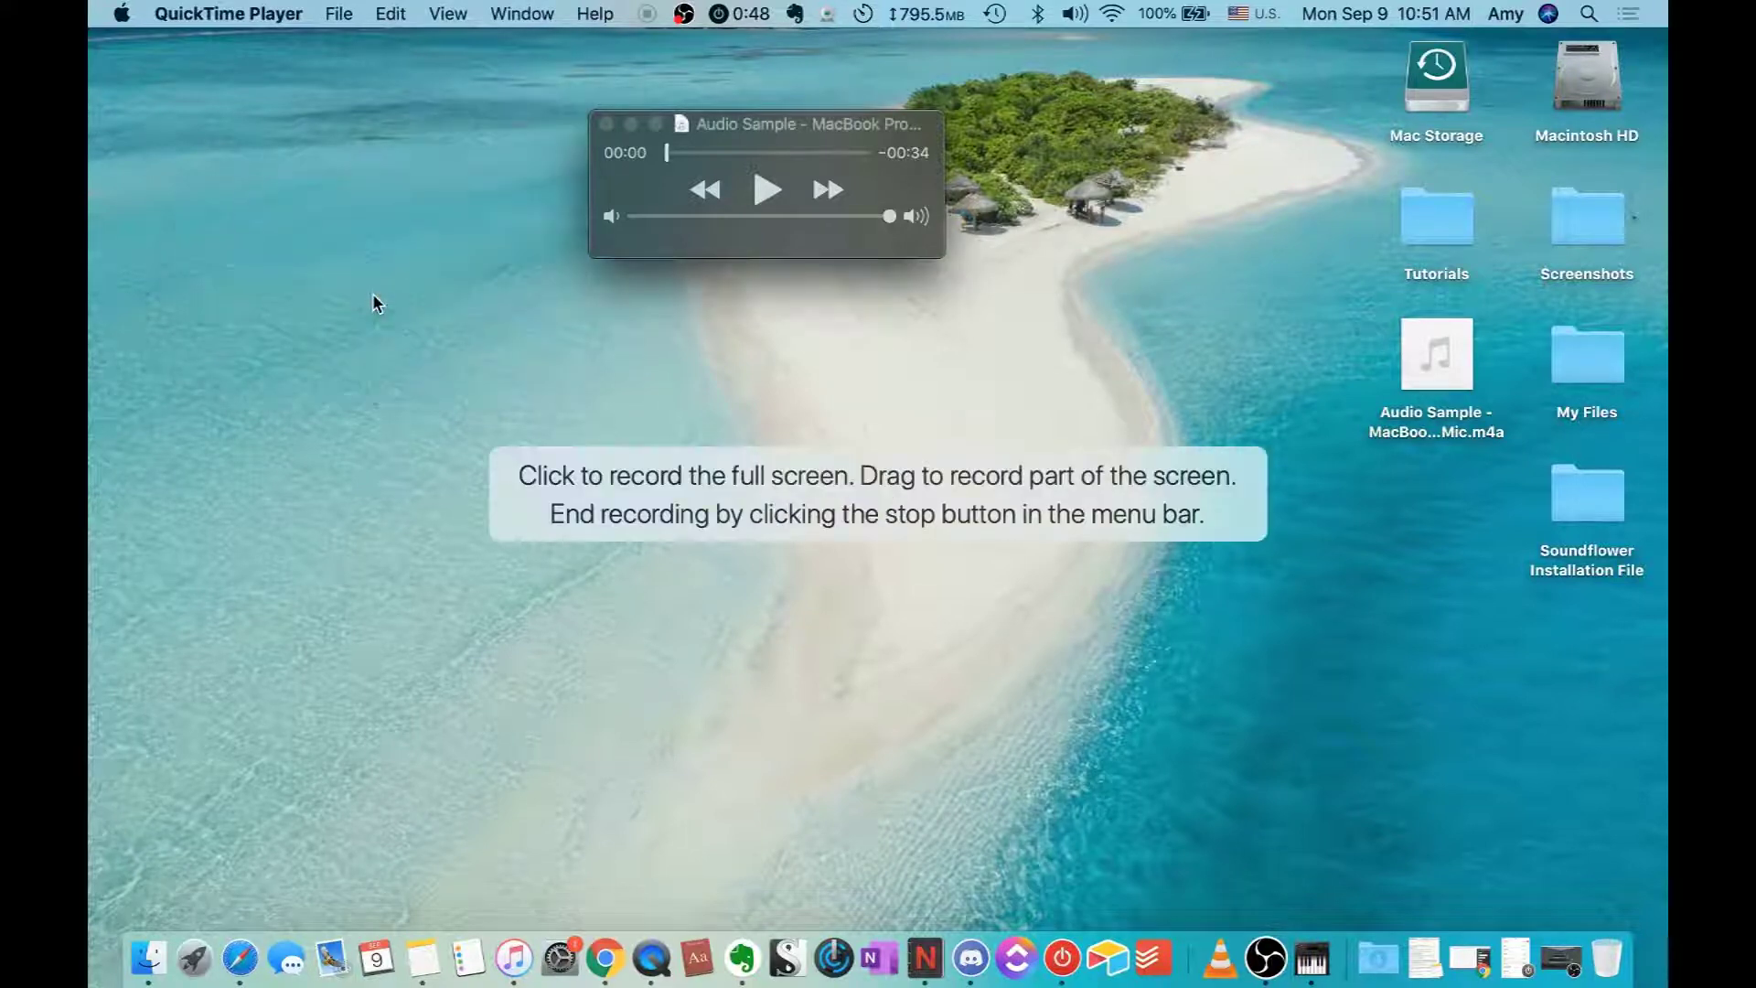
left_click(718, 533)
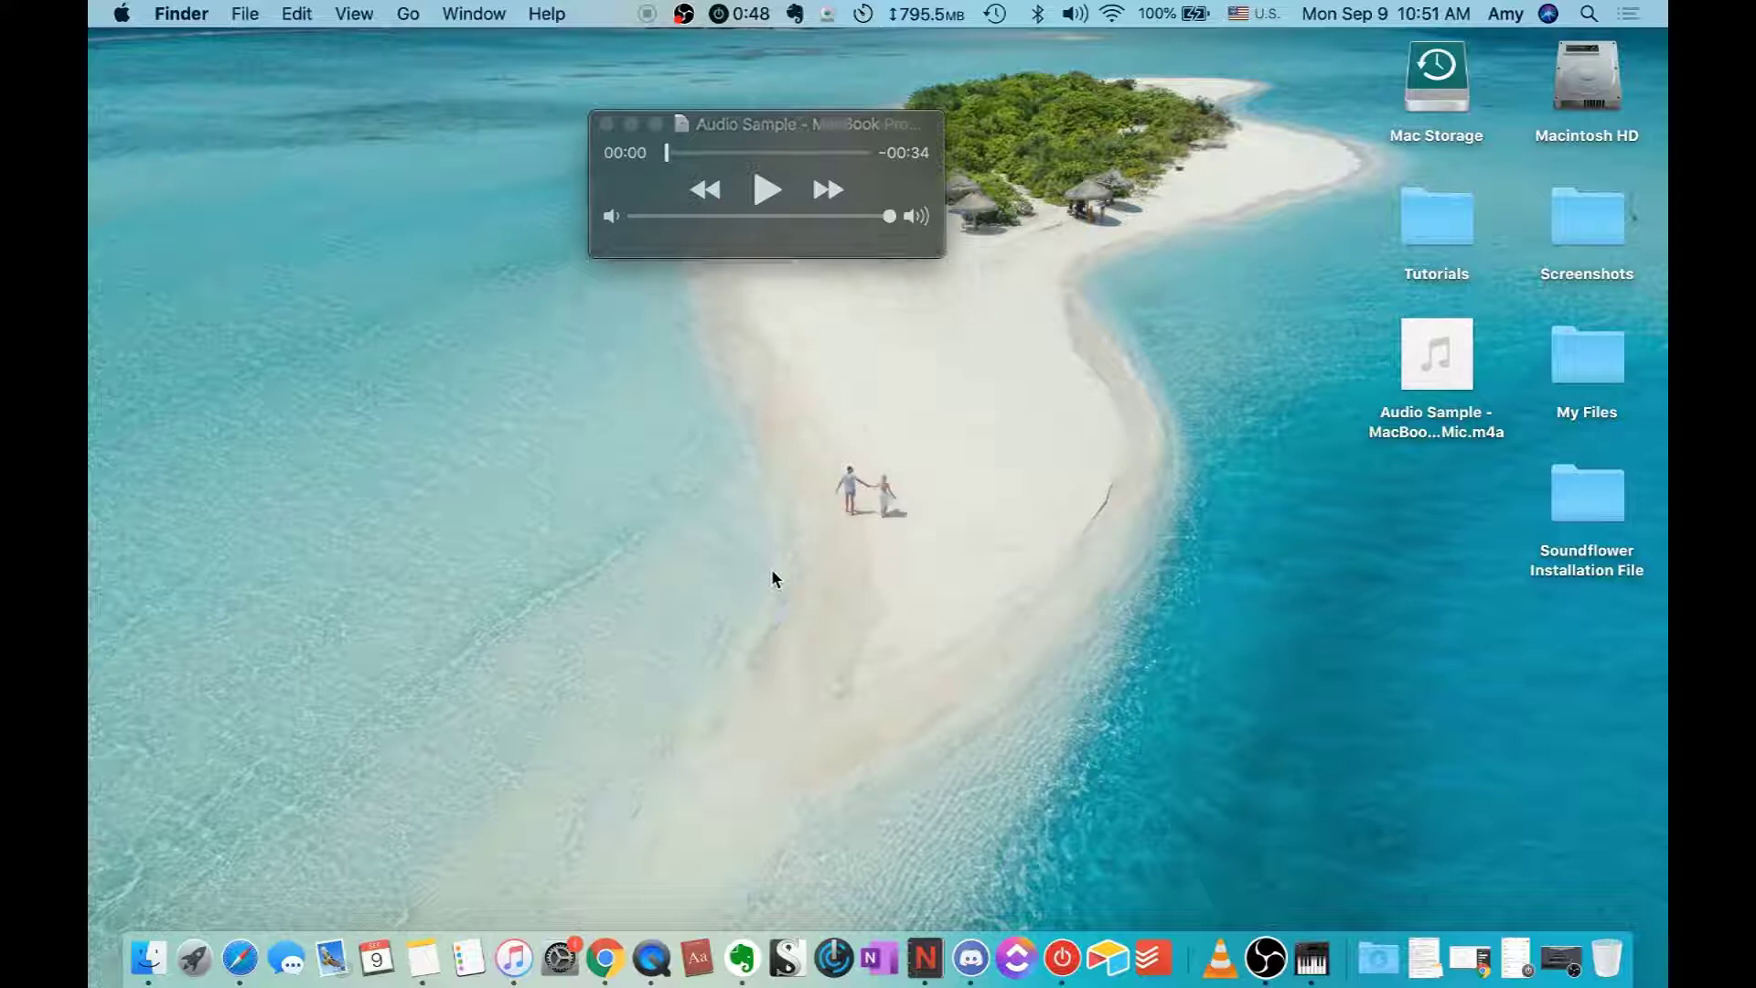
Step: Play the audio sample to its end while the screen is being recorded and stop the recording
left_click_drag(803, 129, 764, 152)
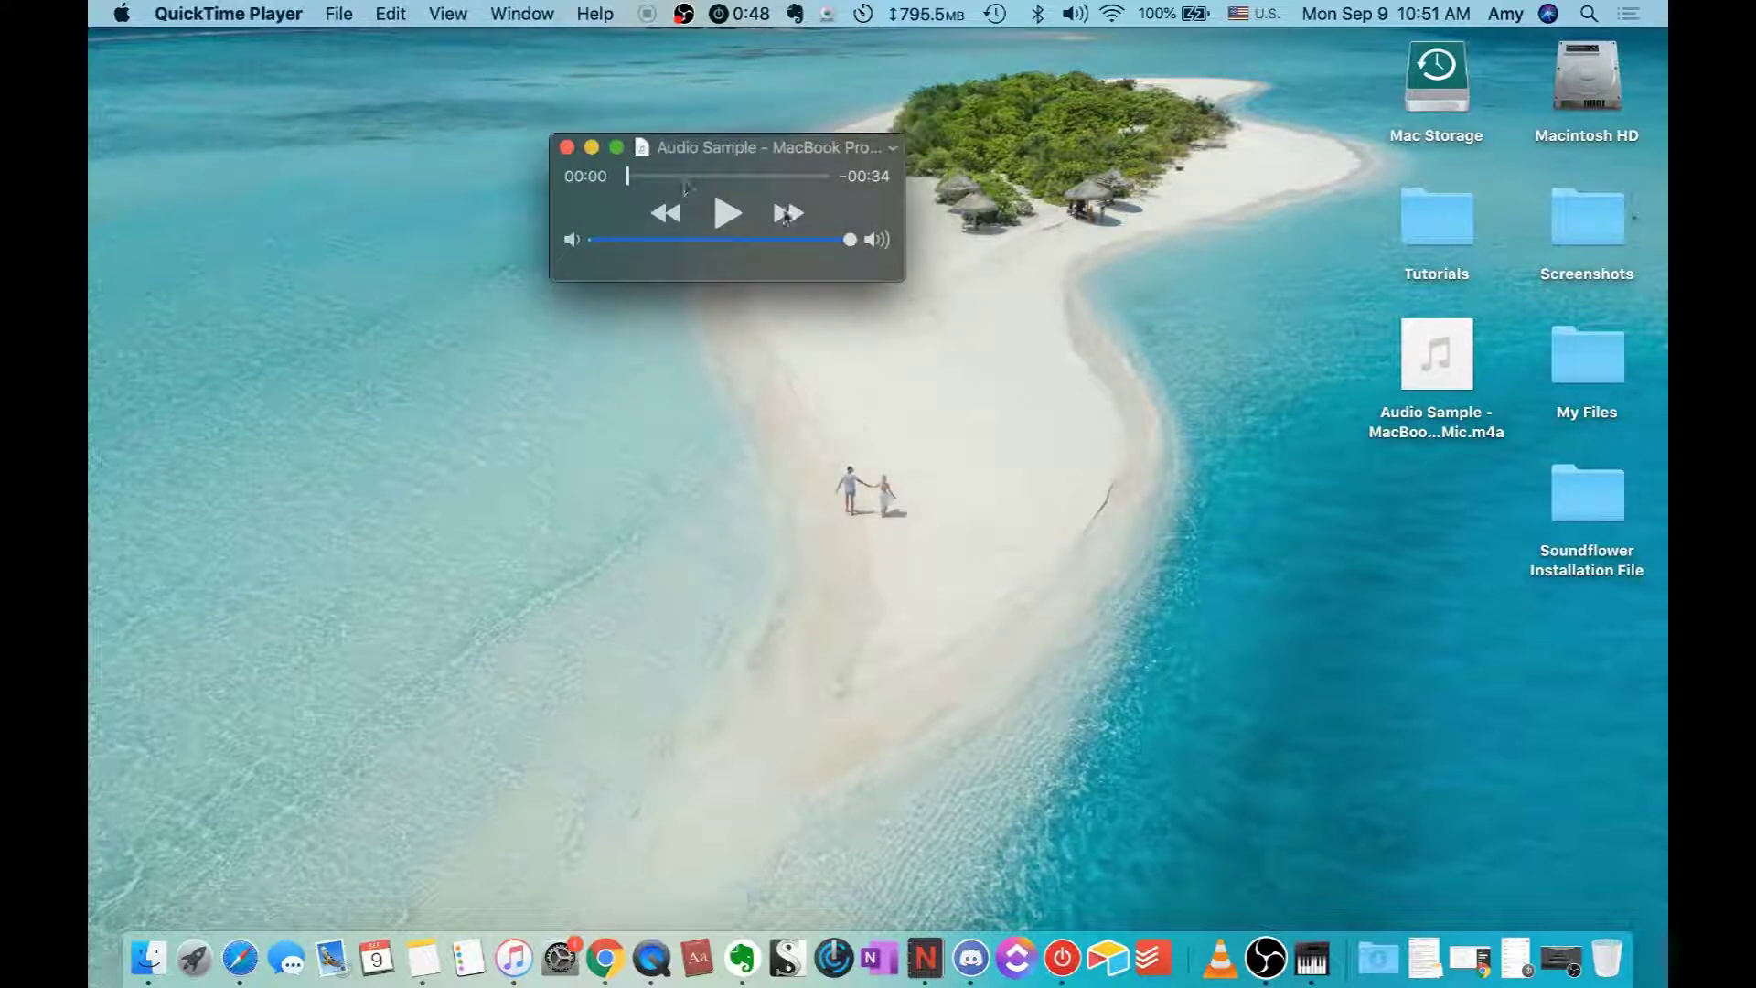
left_click(736, 218)
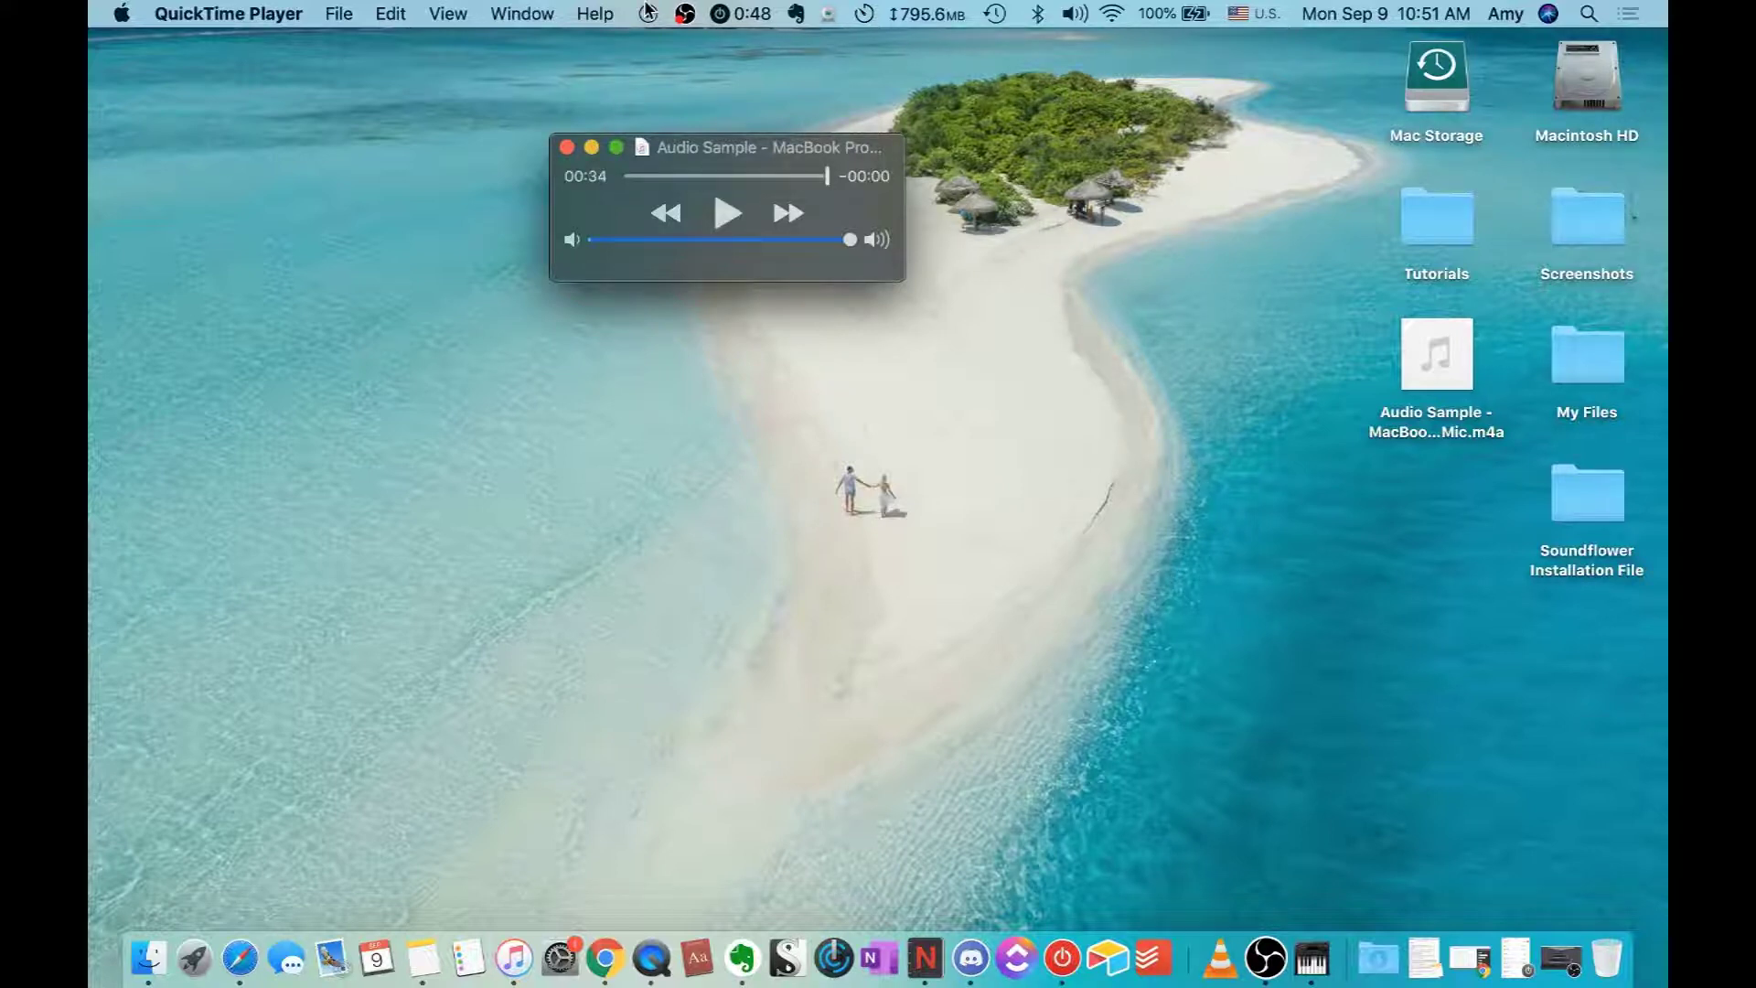
left_click(647, 12)
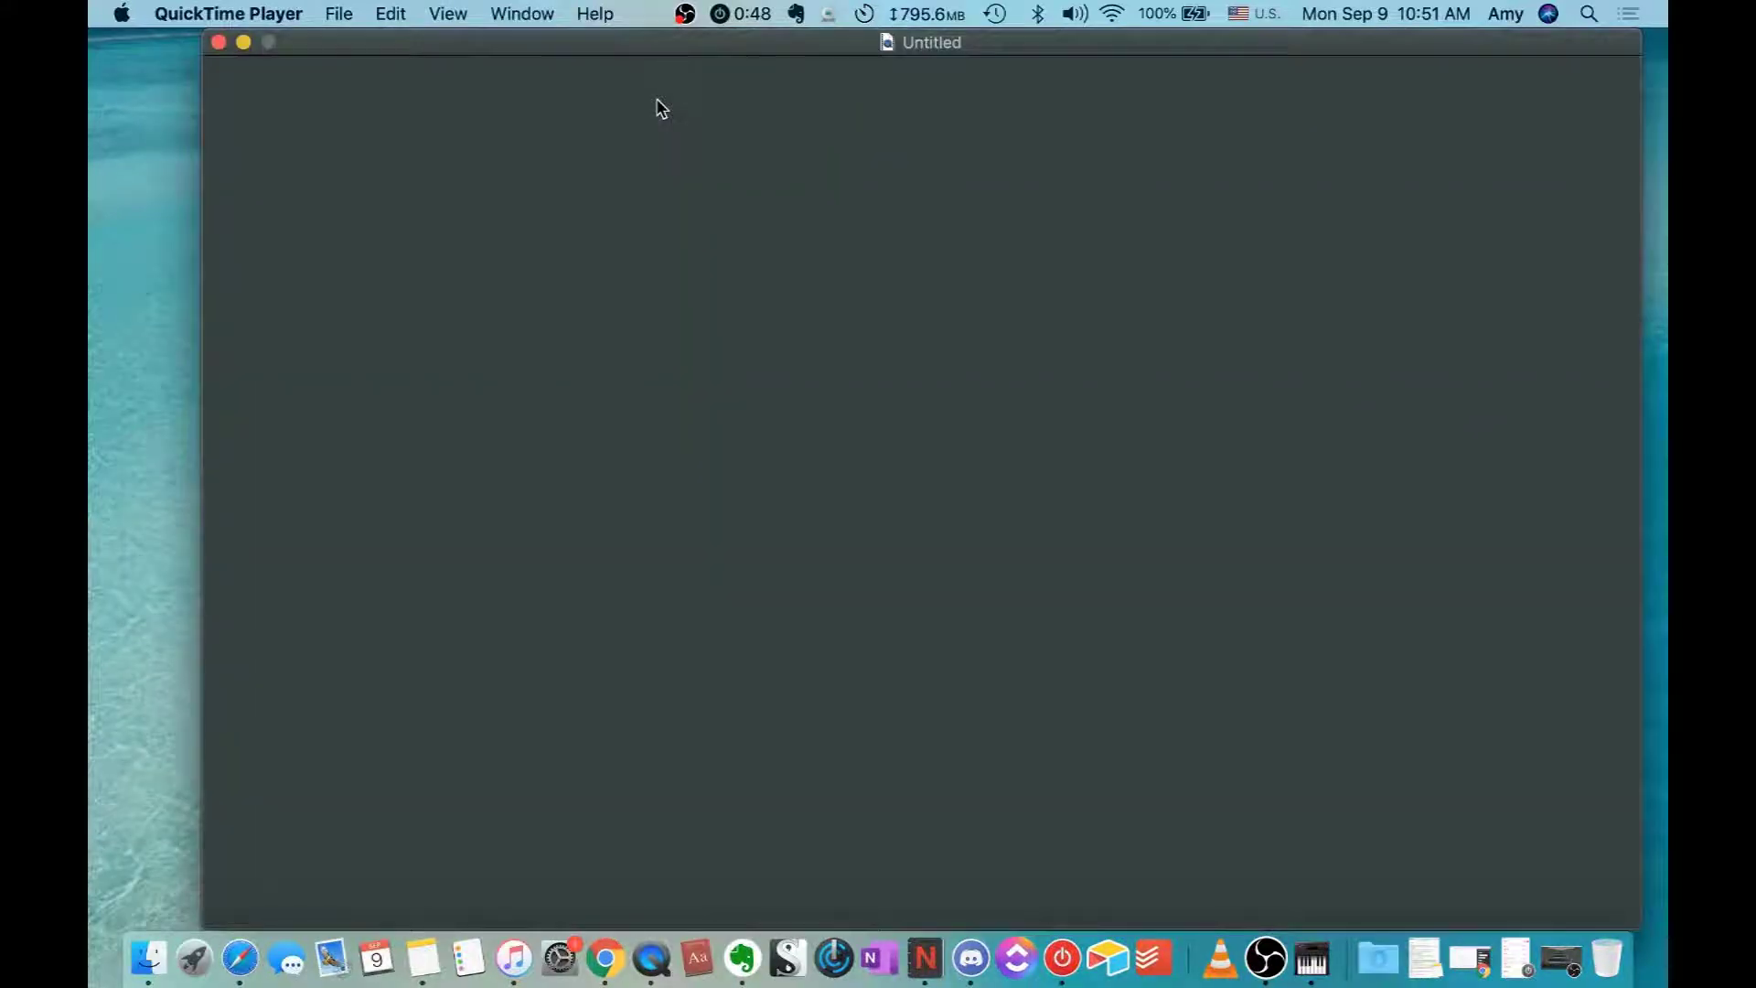
Step: Save the finished screen recording to the Desktop as Soundflower Tut
key("cmd+s")
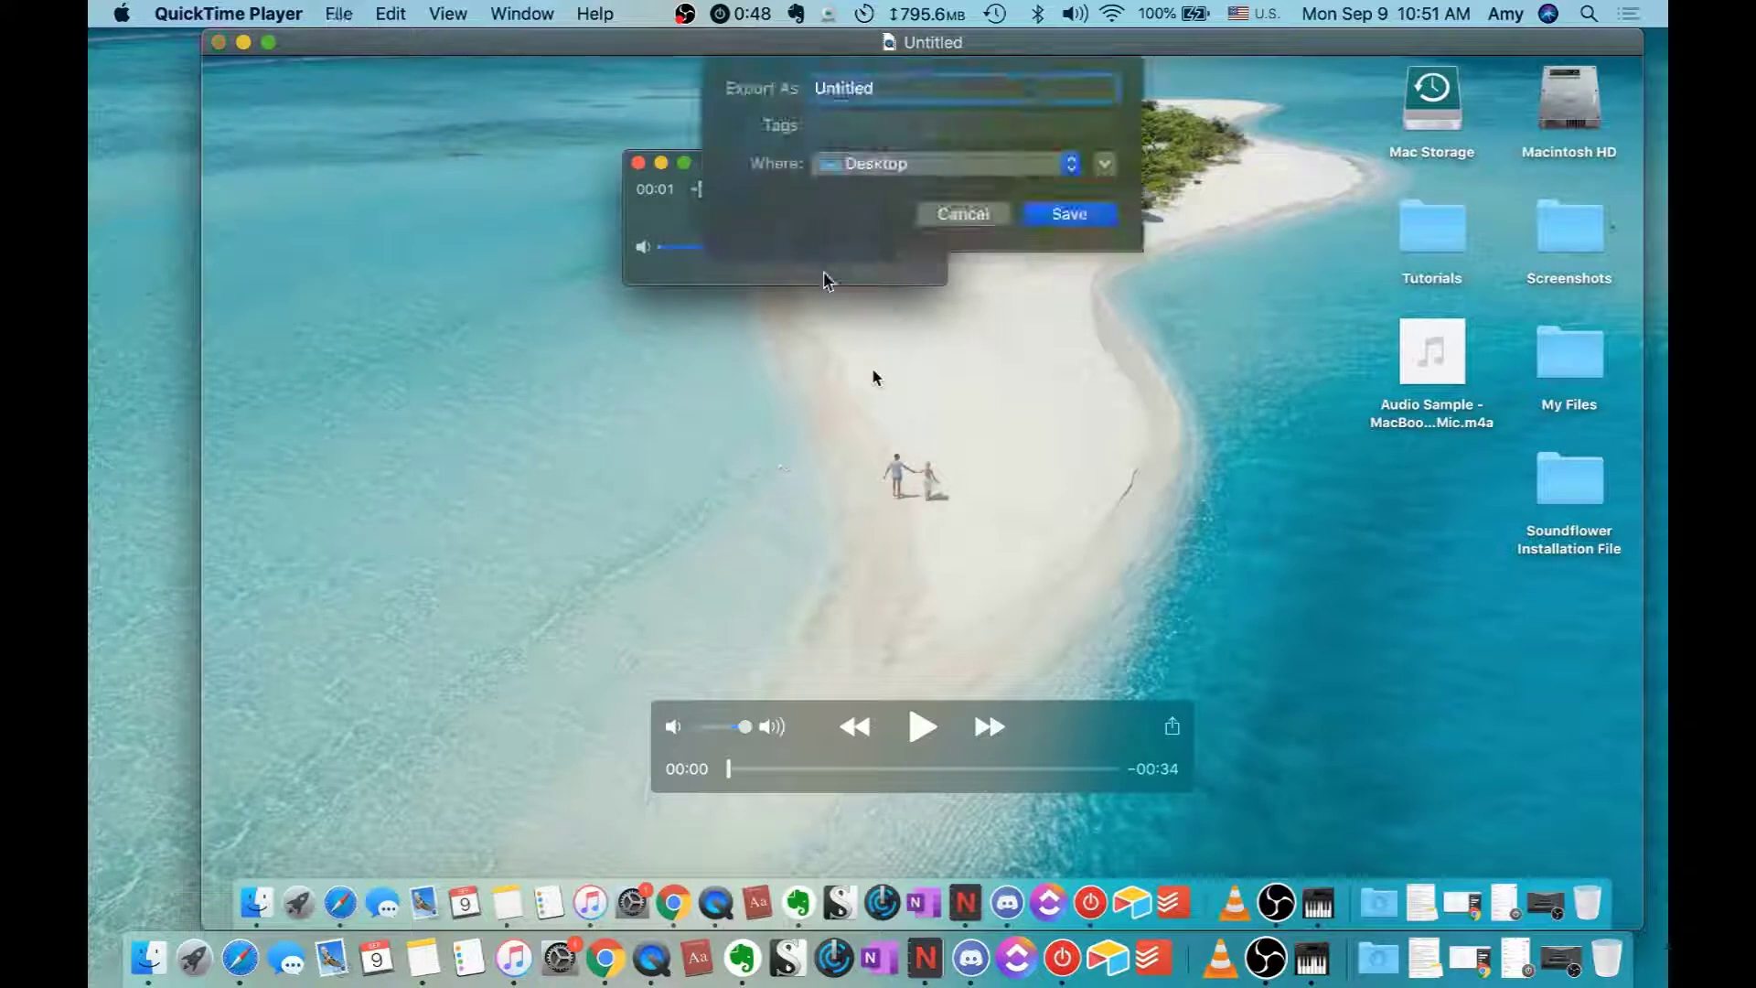
type("Soundflower")
key("Return")
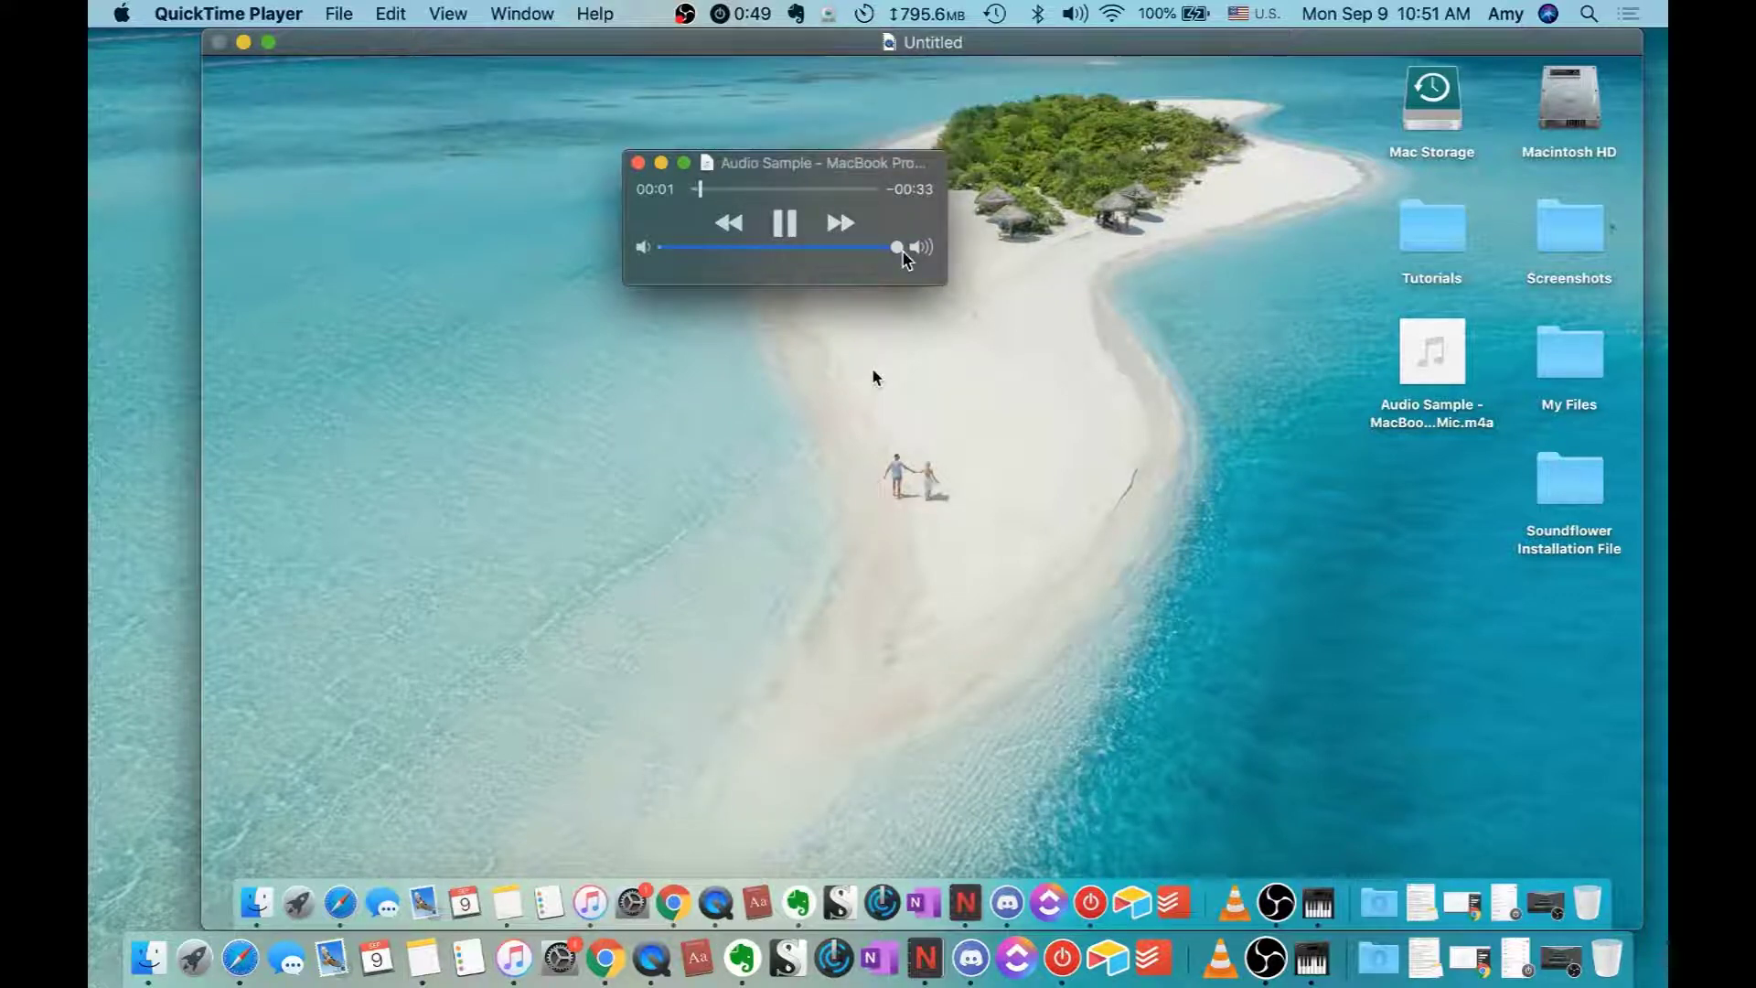
Step: Switch the sound output device back to Internal Speakers and play back the saved recording to check its audio
left_click(1075, 14)
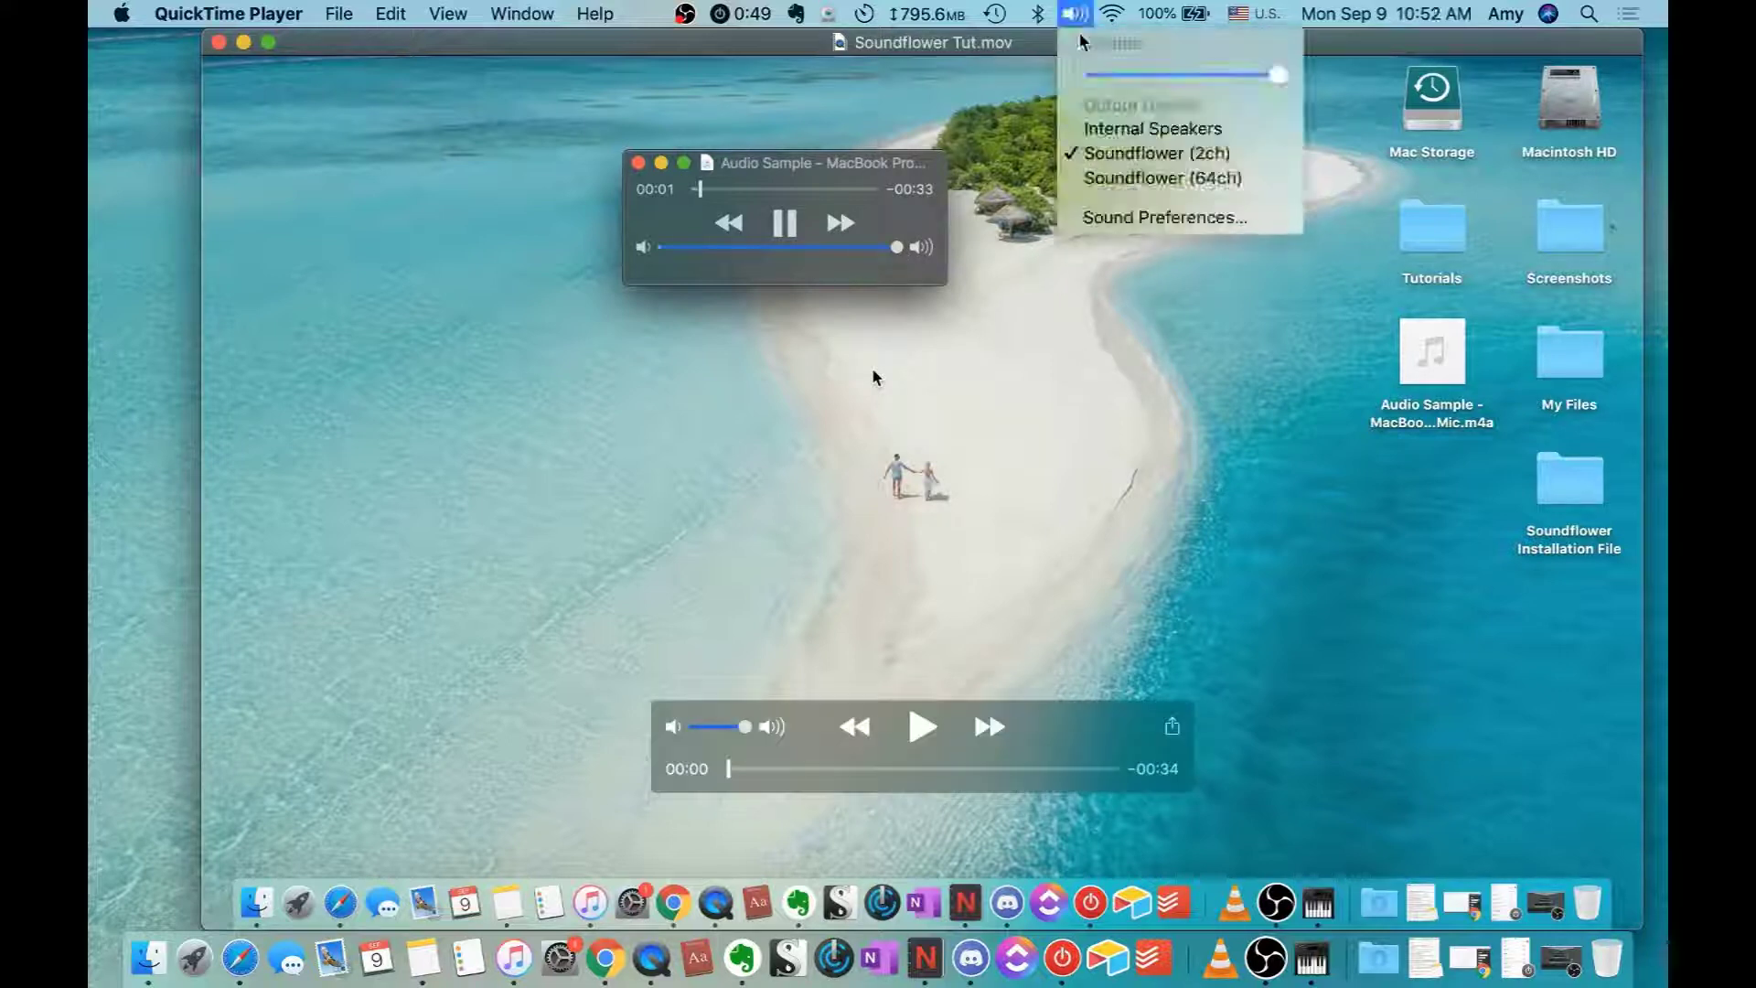
left_click(1180, 133)
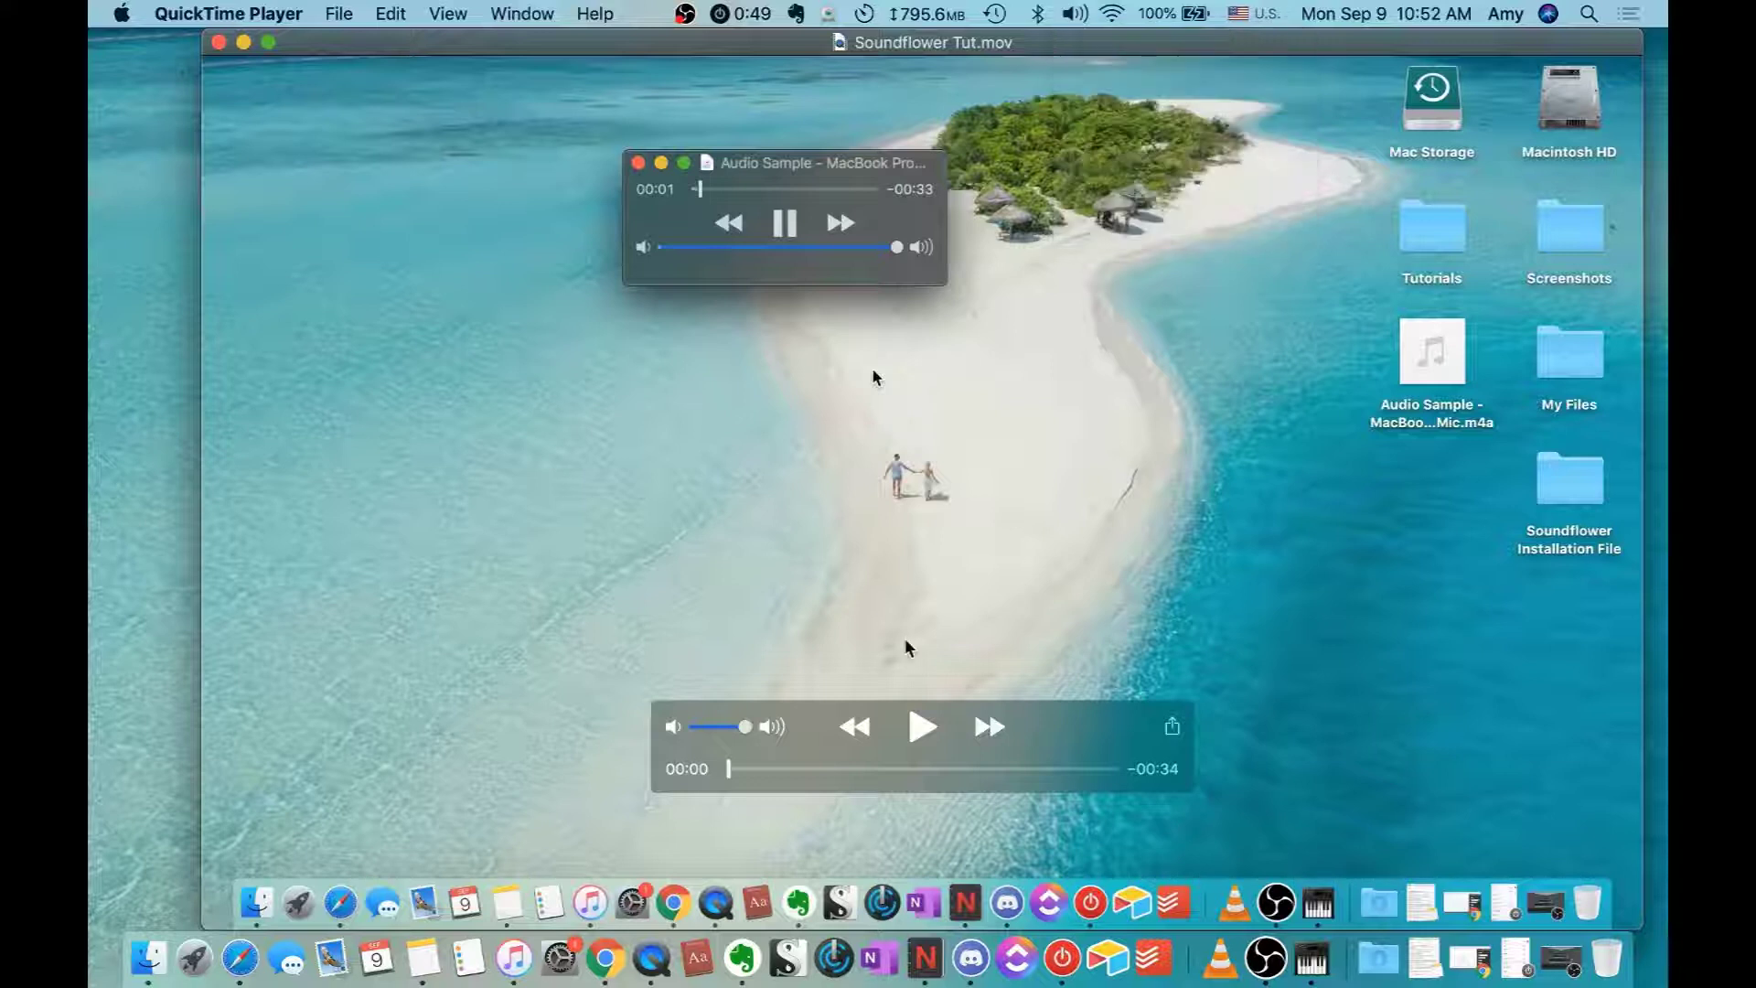
left_click(914, 726)
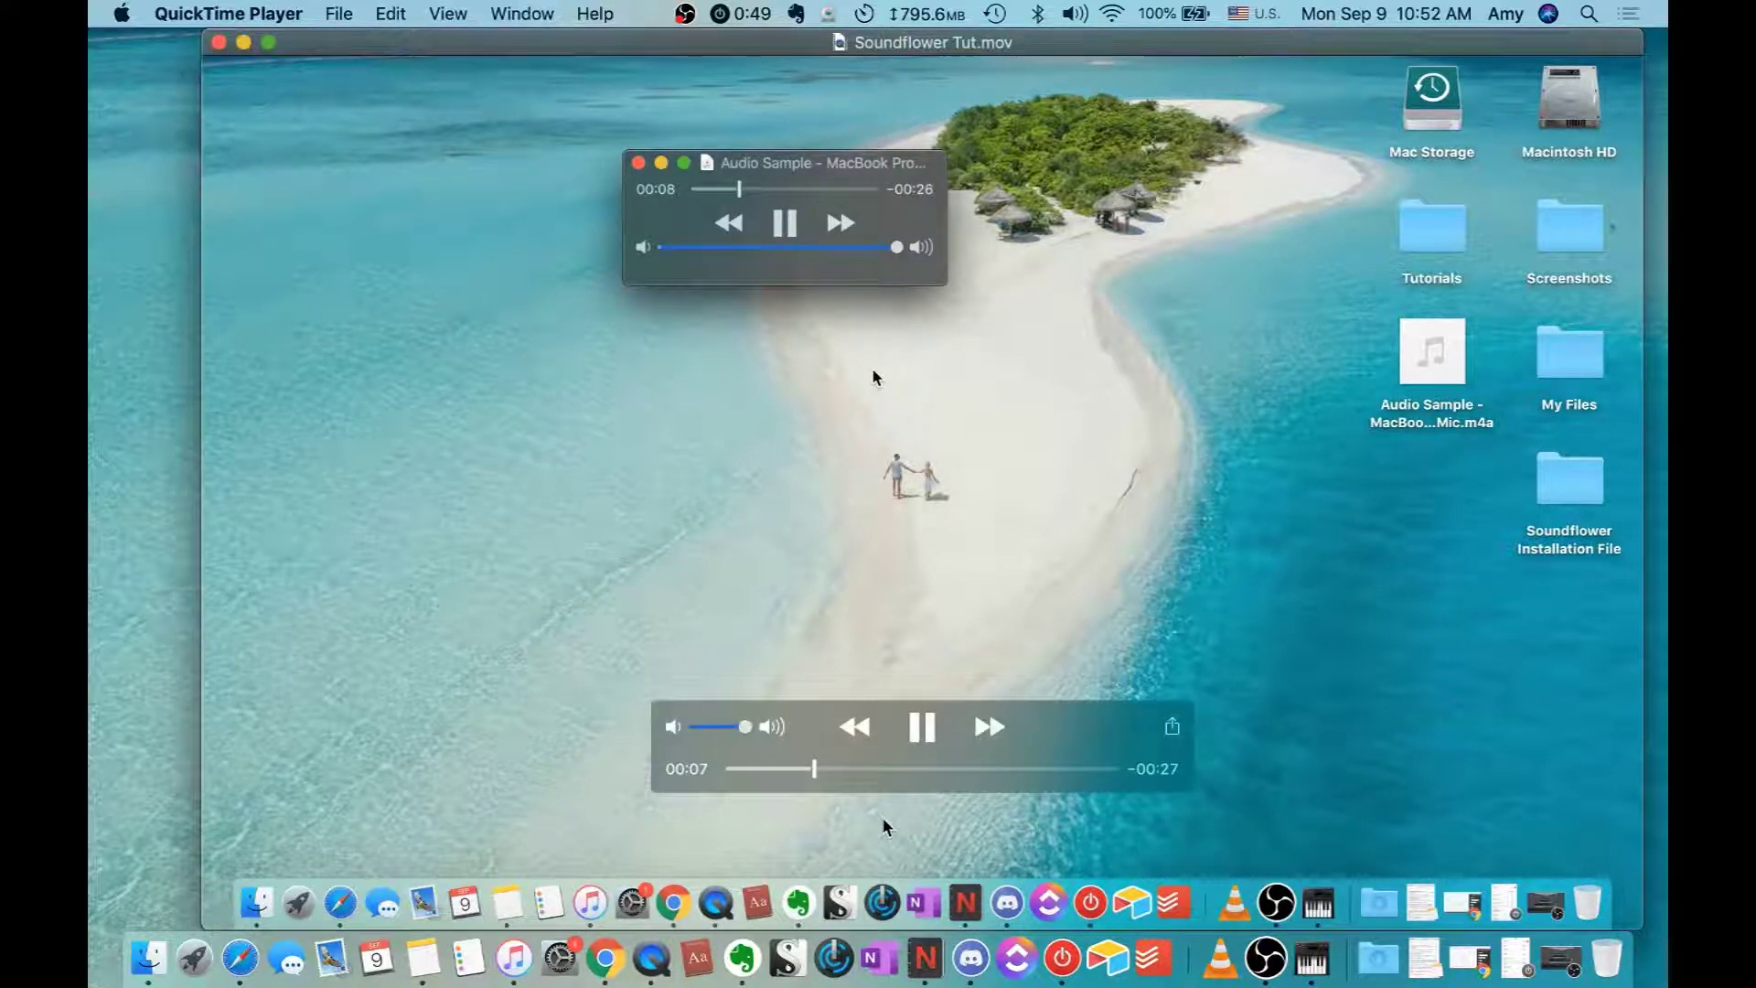
left_click(854, 727)
left_click(922, 726)
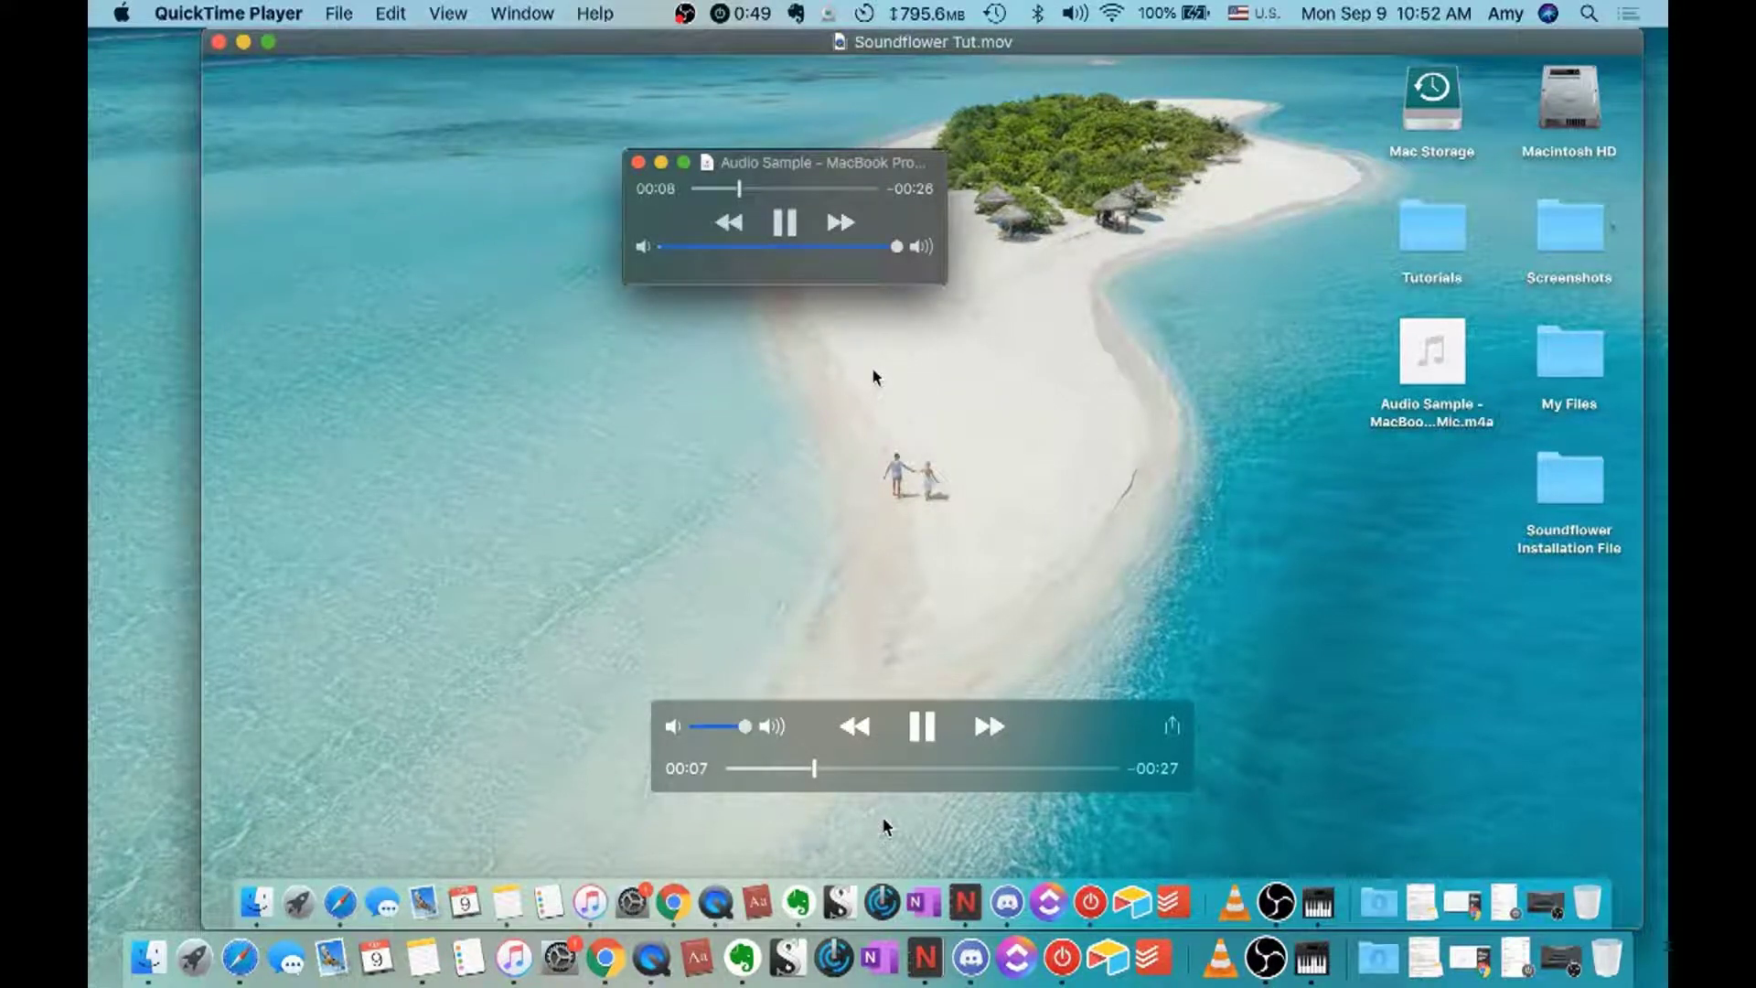